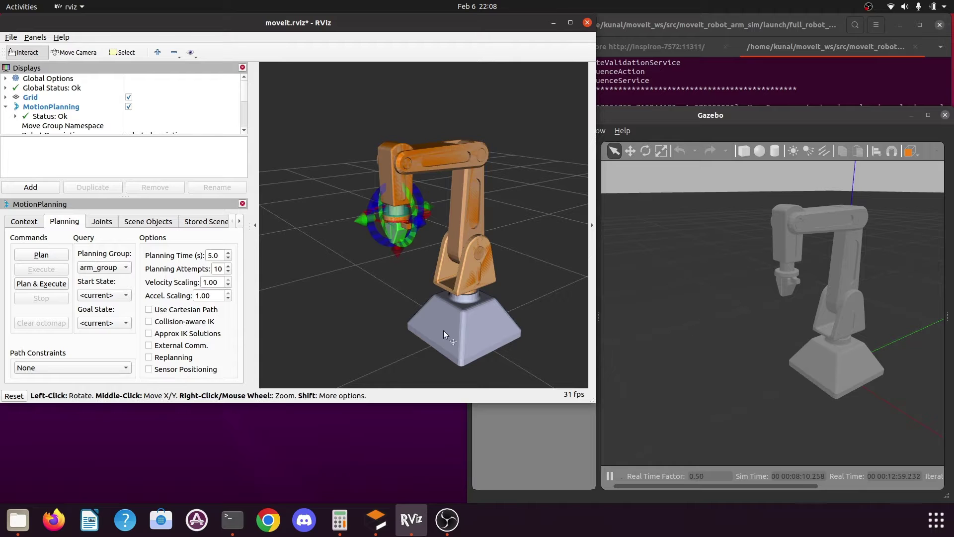
Set arm_group's goal state to pick_object, plan and execute the motion, and inspect the gripper's position in Gazebo.
left_click(94, 323)
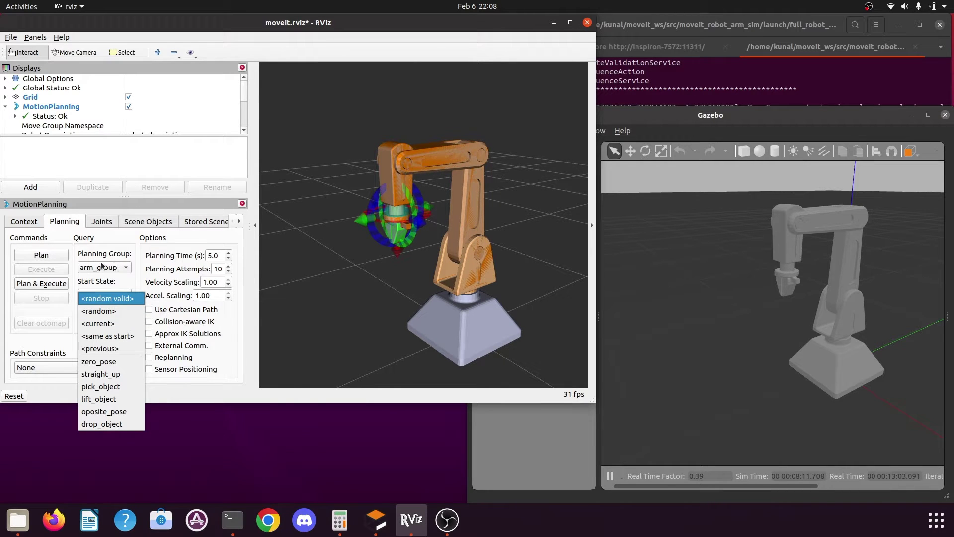
left_click(119, 388)
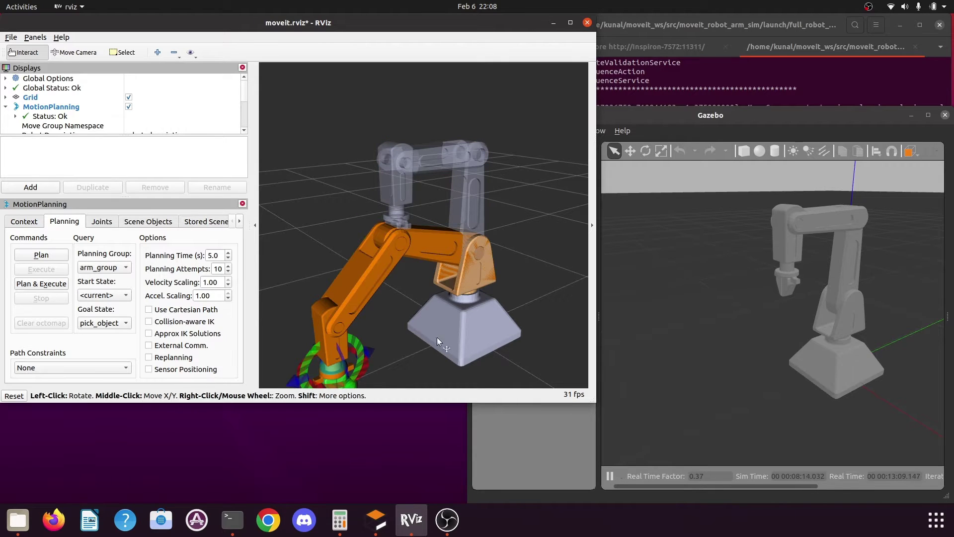
left_click_drag(413, 335, 421, 302)
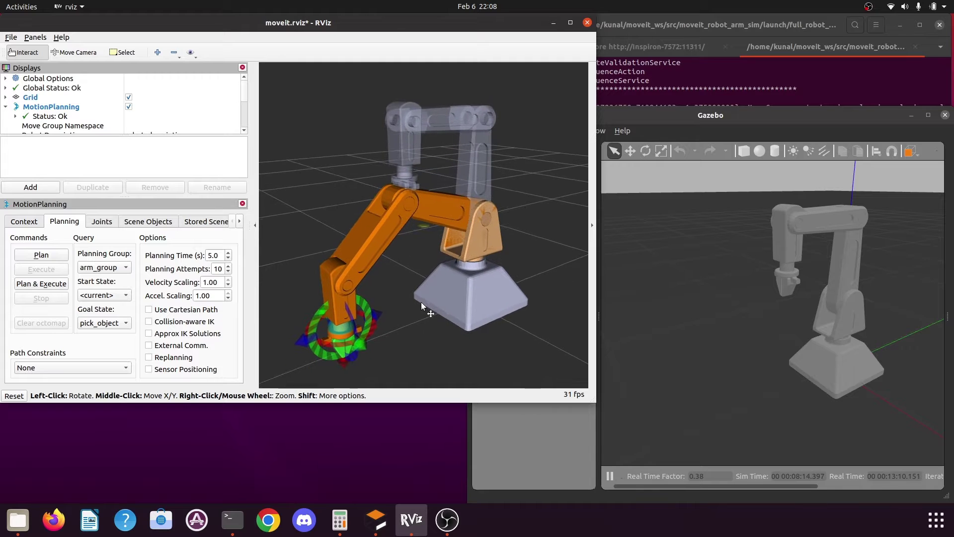
left_click(38, 284)
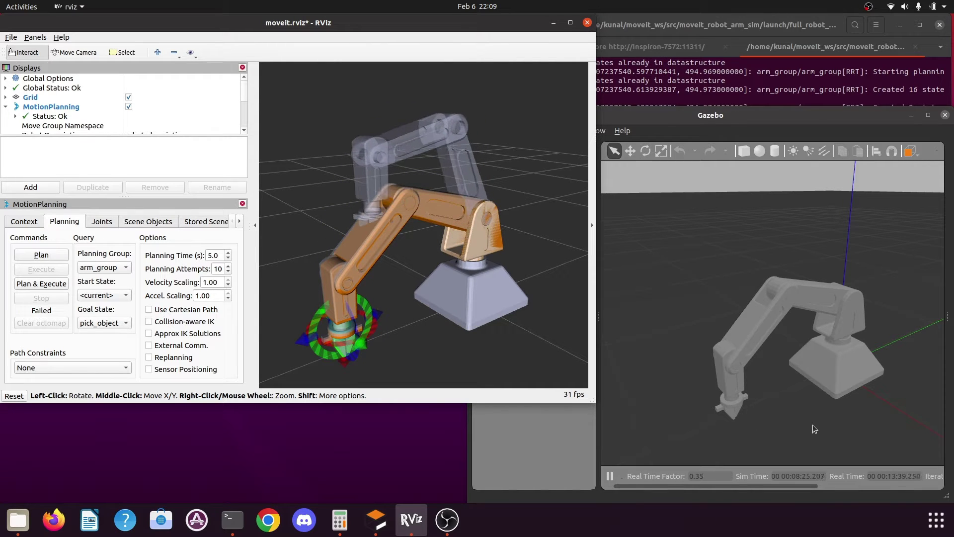
middle_click_drag(812, 423, 756, 338)
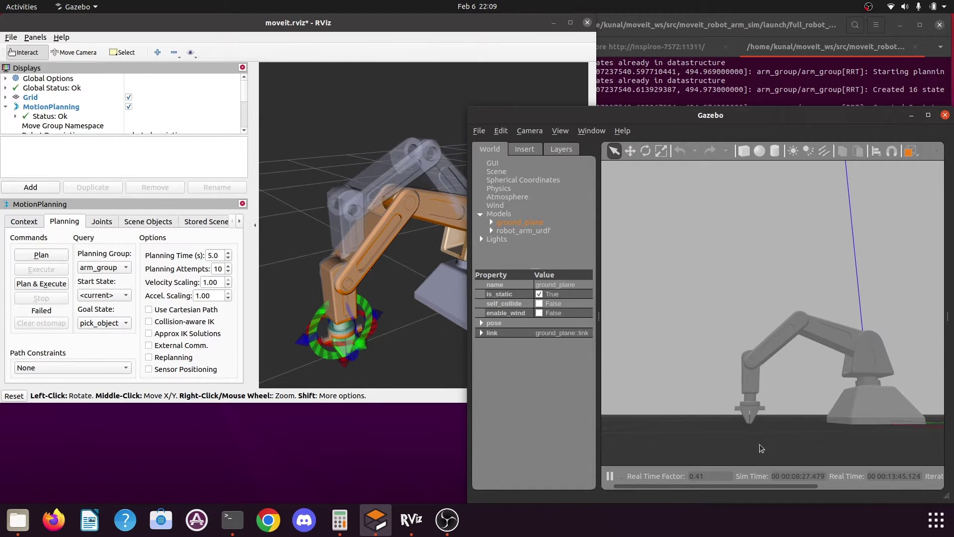
scroll(768, 445, "up", 1)
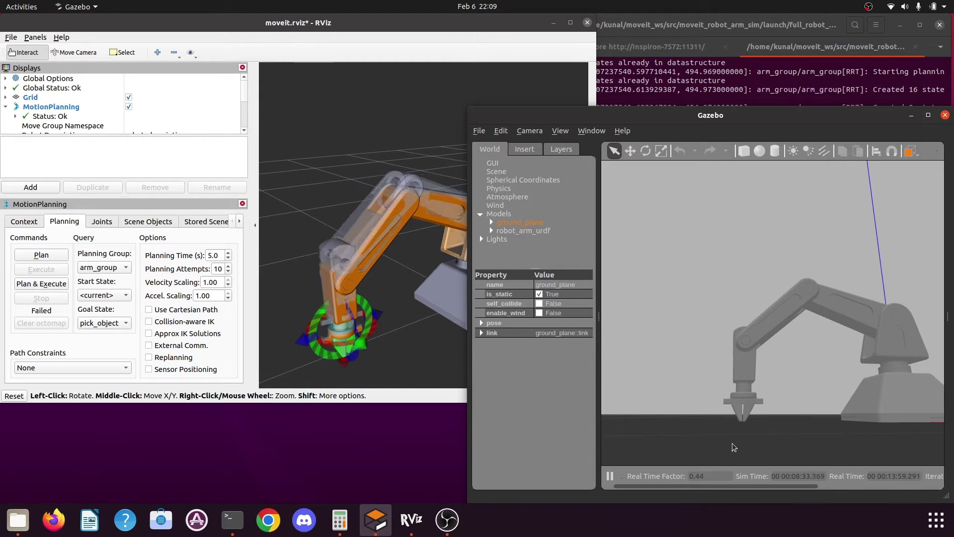
Switch to Files and open the config folder inside moveit_ws/src/moveit_robot_arm_sim.
left_click(20, 518)
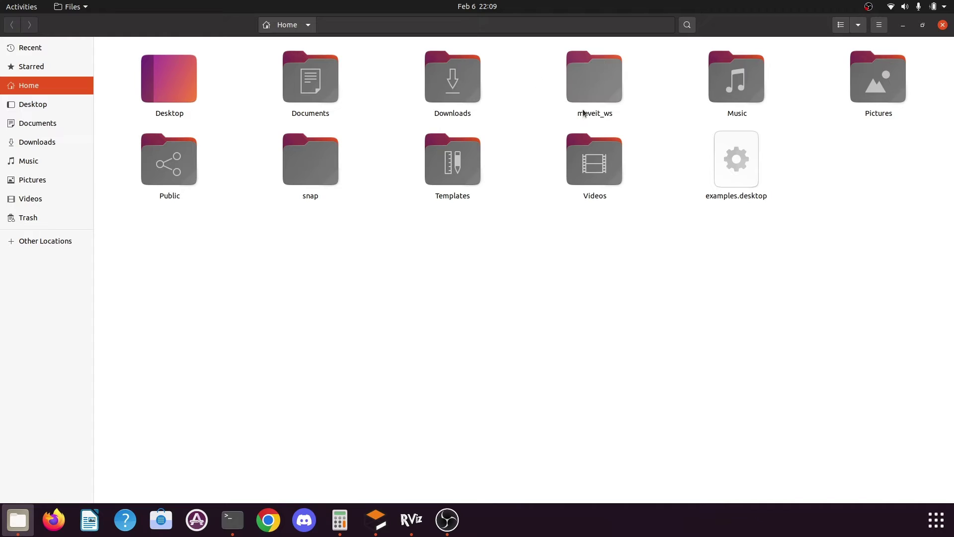
double_click(595, 88)
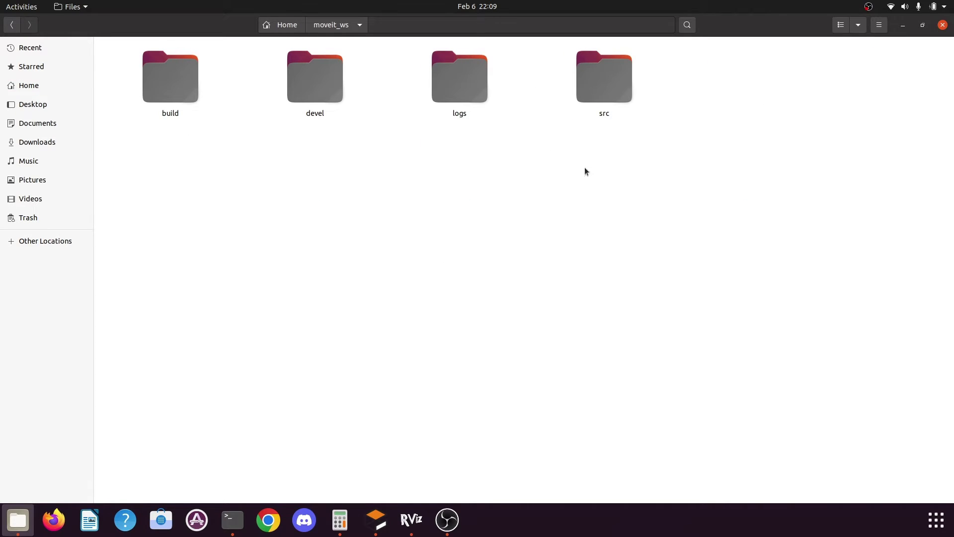
double_click(614, 93)
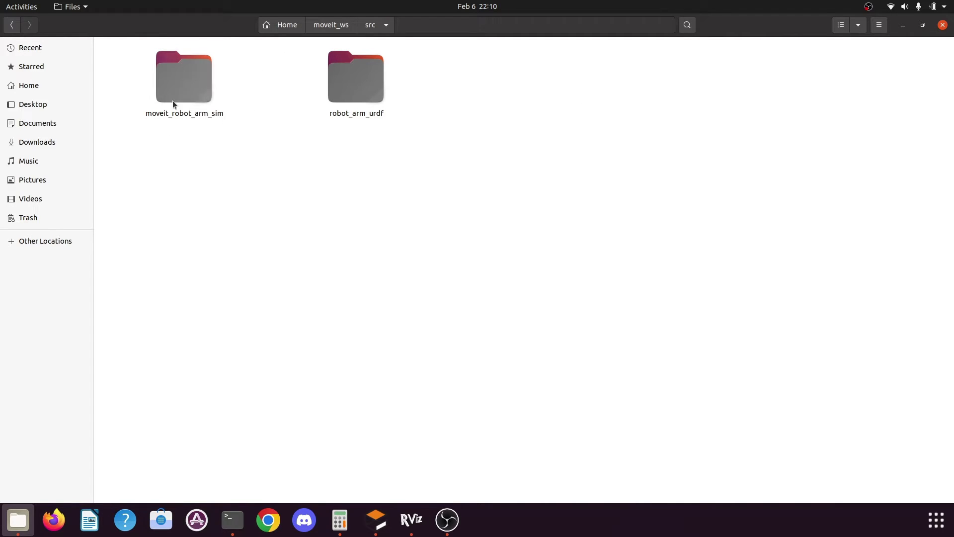
double_click(189, 102)
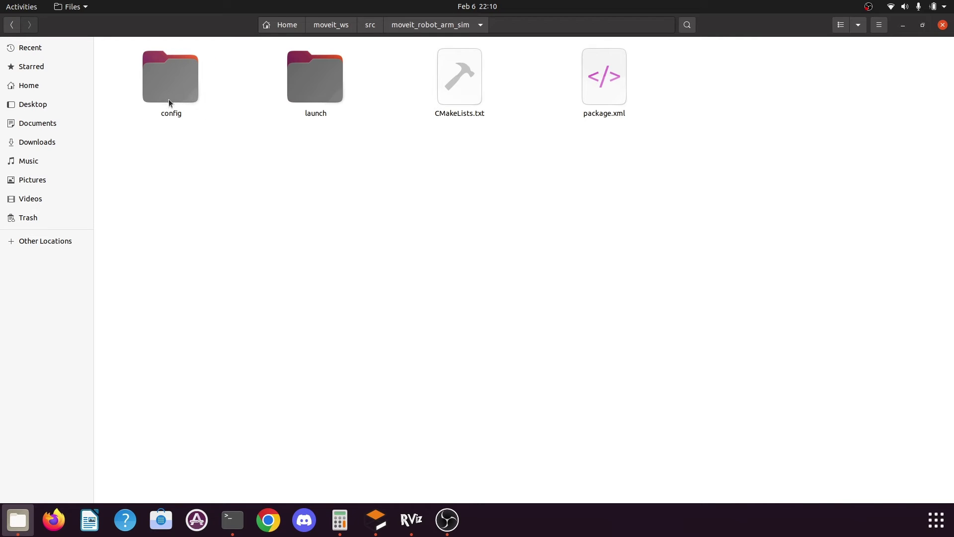
double_click(186, 75)
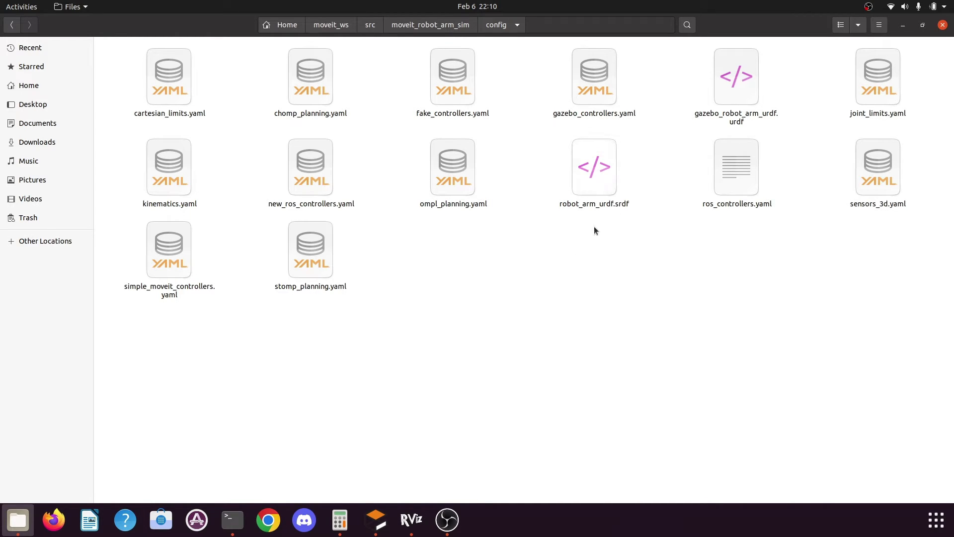
Open robot_arm_urdf.srdf in Text Editor, move its window aside and make it taller.
left_click(595, 185)
right_click(594, 180)
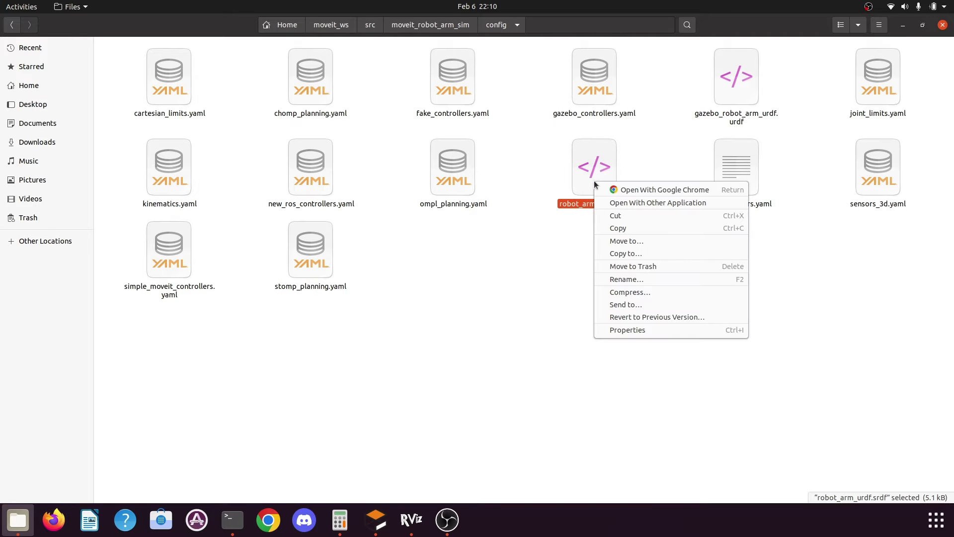
left_click(616, 201)
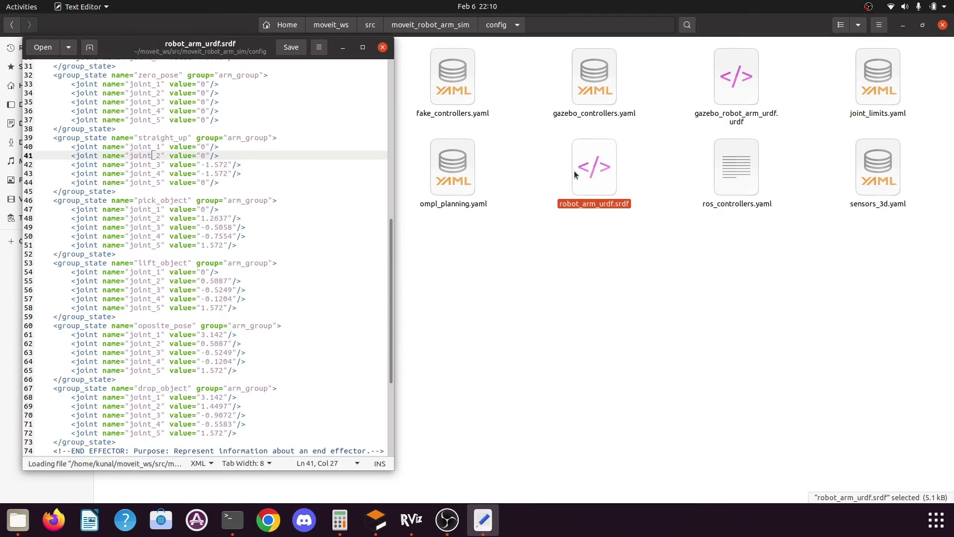
left_click_drag(149, 41, 683, 42)
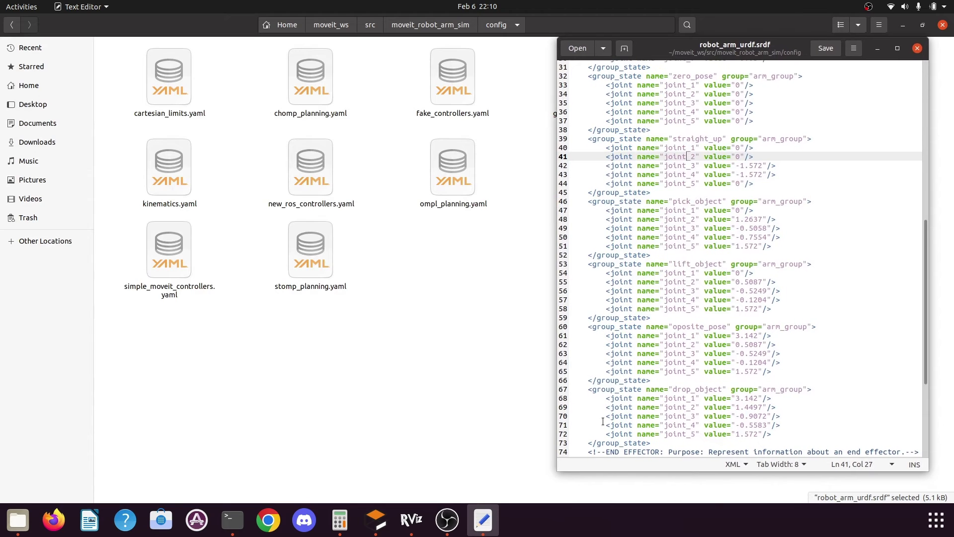
left_click_drag(594, 472, 592, 498)
Review the planning groups and group states in robot_arm_urdf.srdf and highlight the pick_object state name.
scroll(649, 290, "up", 8)
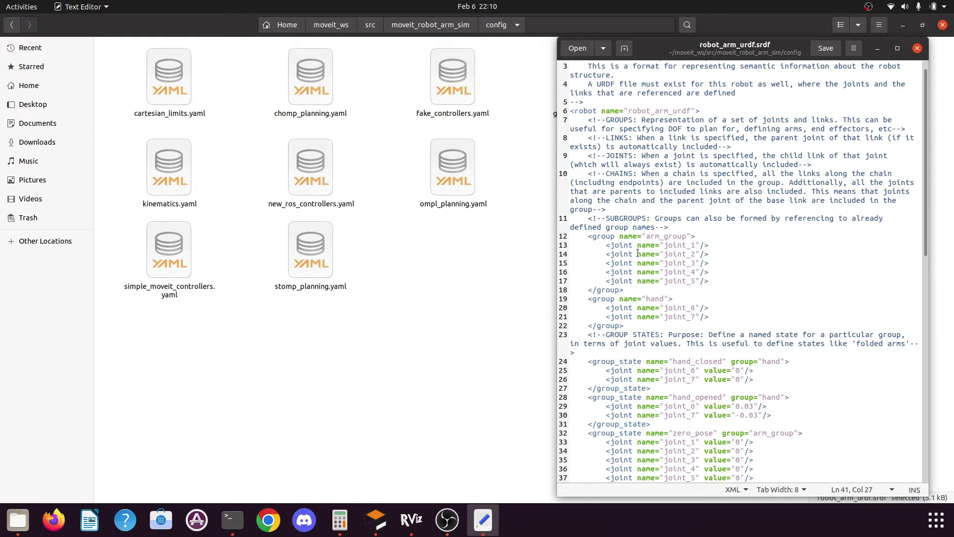
scroll(638, 254, "down", 2)
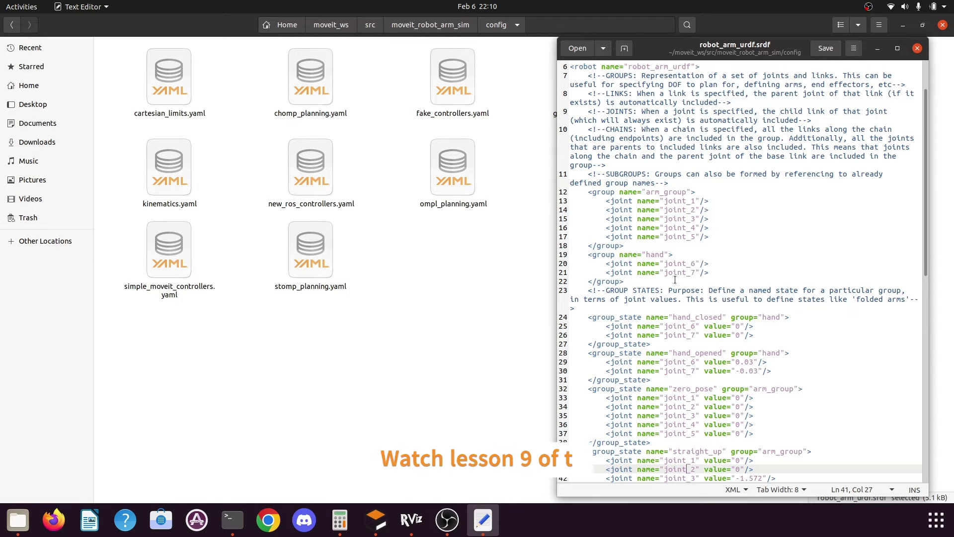
scroll(676, 276, "down", 5)
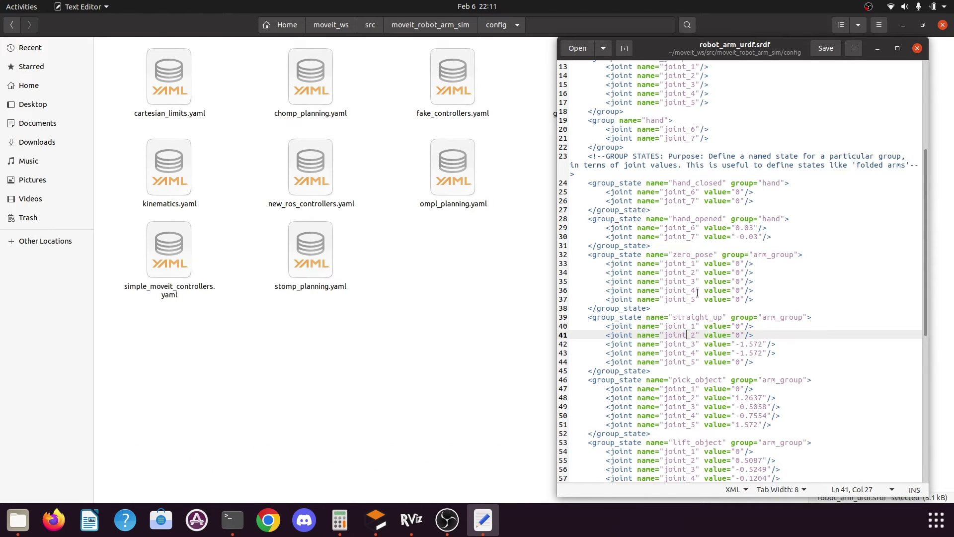
scroll(697, 293, "down", 5)
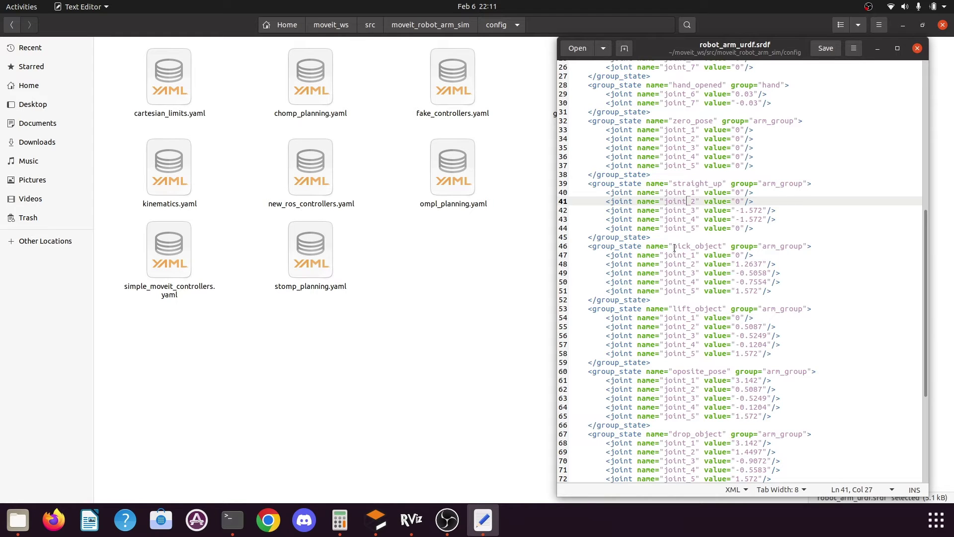
left_click_drag(674, 247, 722, 246)
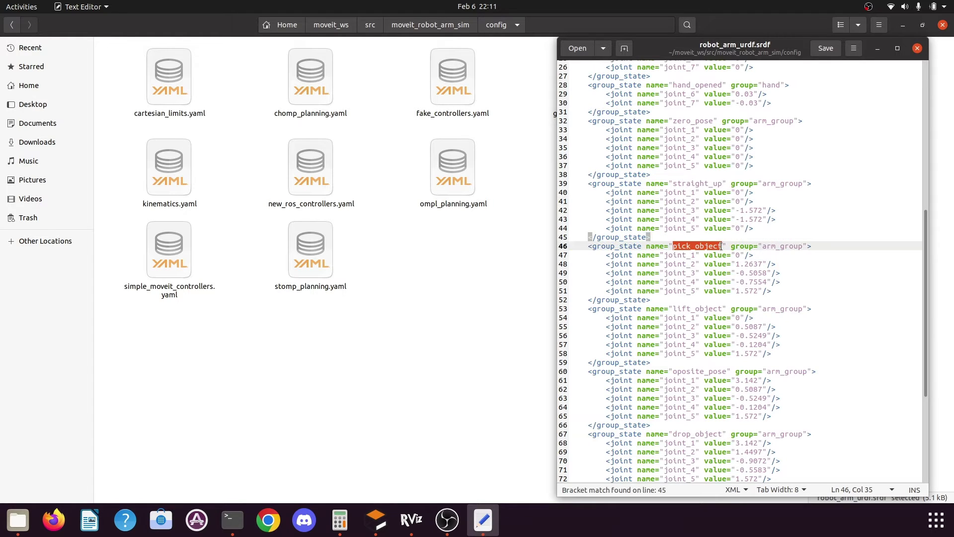
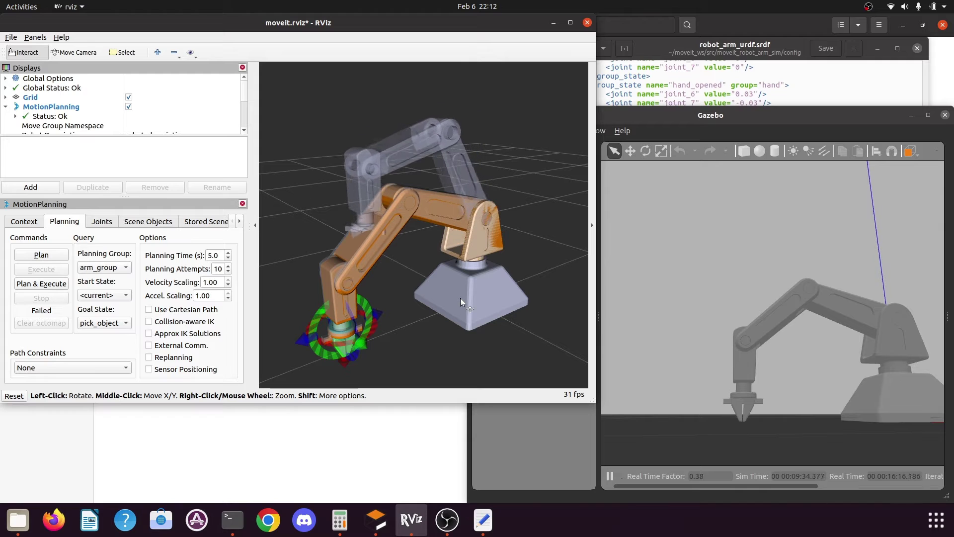
In RViz, nudge the arm's goal pose slightly downward so the gripper sits closer to the ground, and plan and execute the motion.
left_click_drag(500, 344, 542, 308)
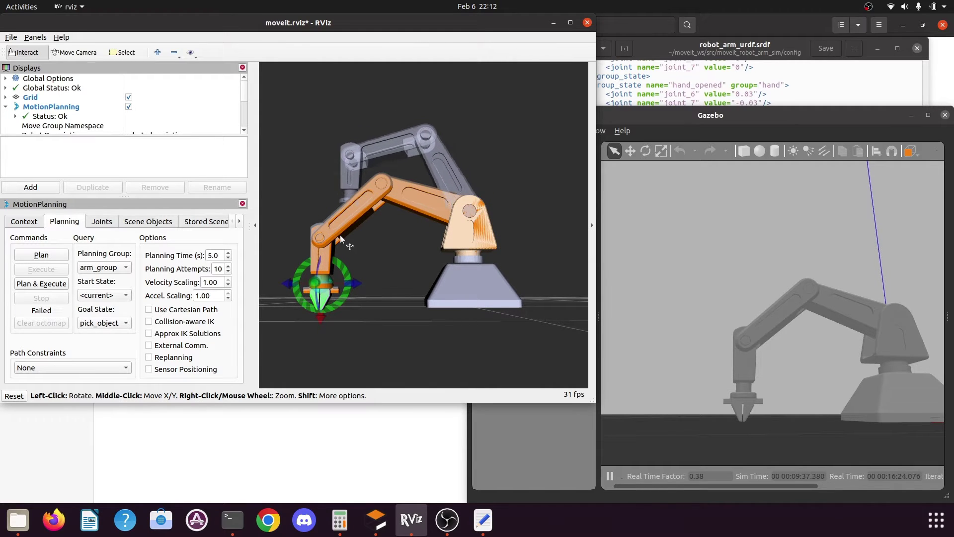
mouse_move(453, 319)
left_mouse_down()
mouse_move(405, 328)
mouse_move(447, 334)
left_mouse_up()
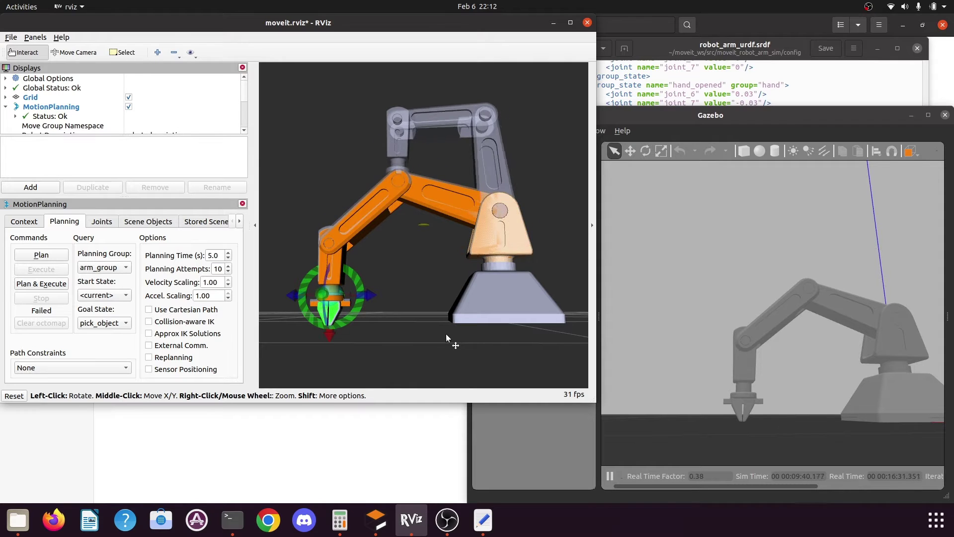
left_click_drag(446, 337, 452, 338)
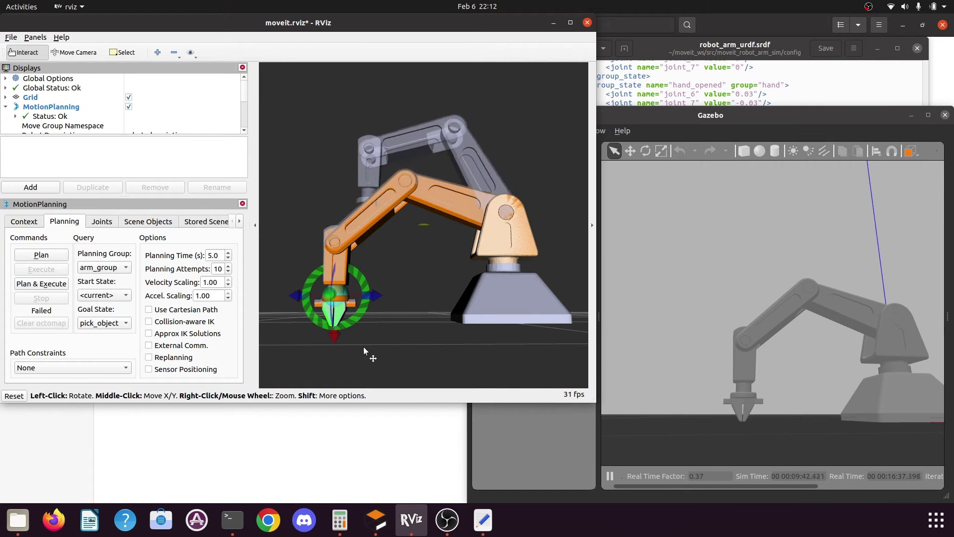
left_click_drag(363, 347, 366, 336)
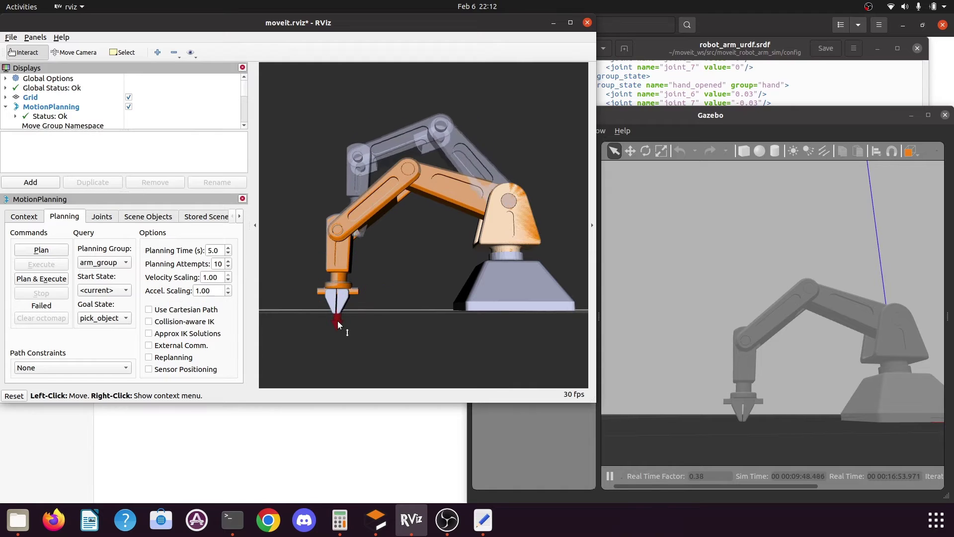
left_click_drag(338, 316, 338, 318)
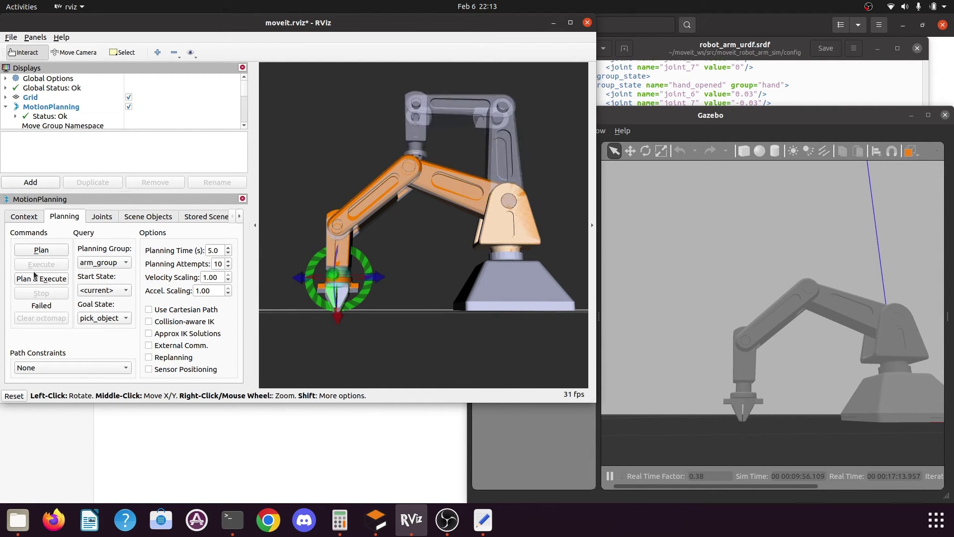
left_click(39, 251)
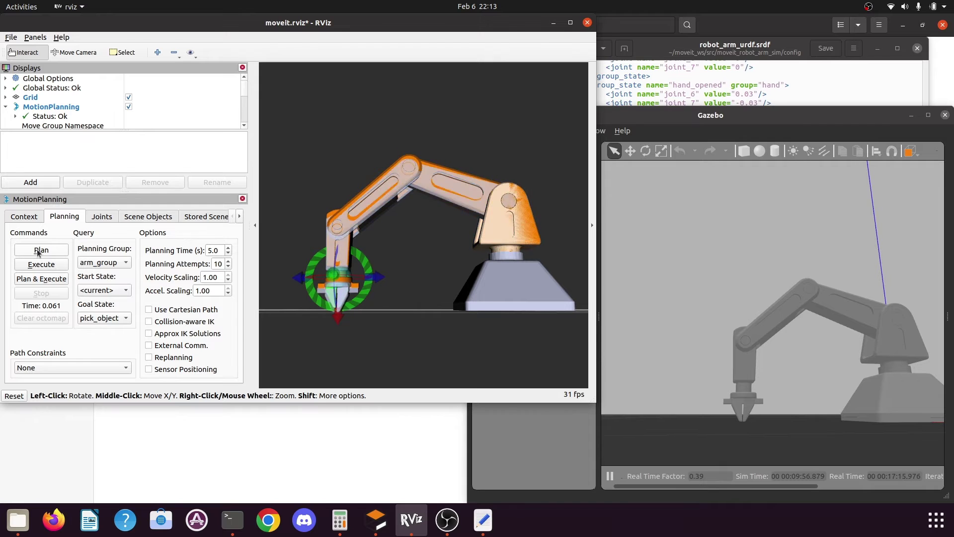
left_click(40, 268)
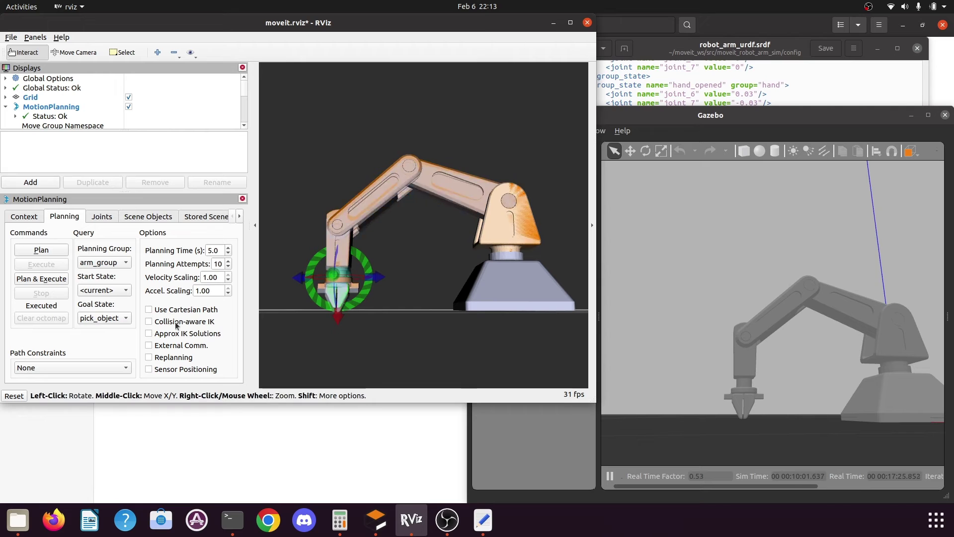
Select the hand planning group with goal state hand_closed, plan and execute it, and inspect the closed gripper in Gazebo.
left_click(117, 263)
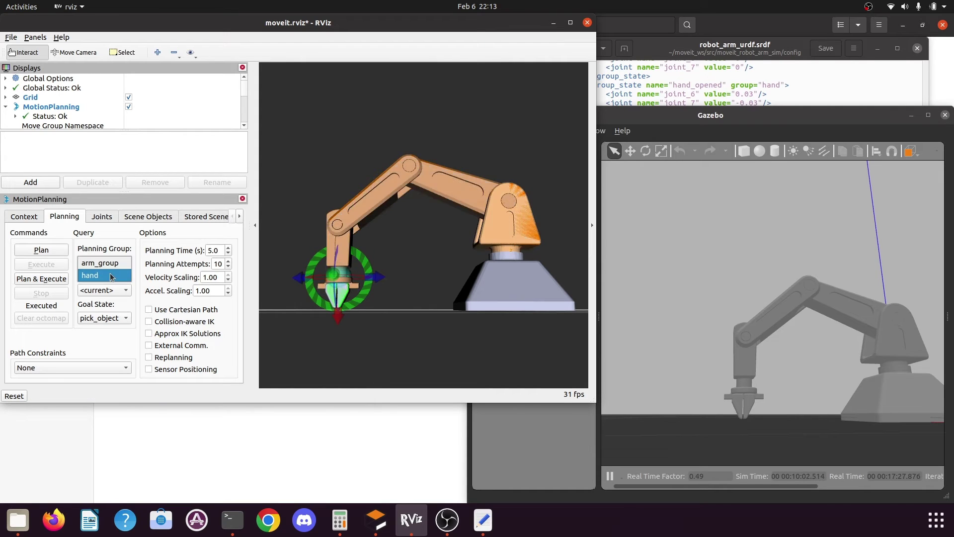
left_click(105, 275)
left_click(112, 318)
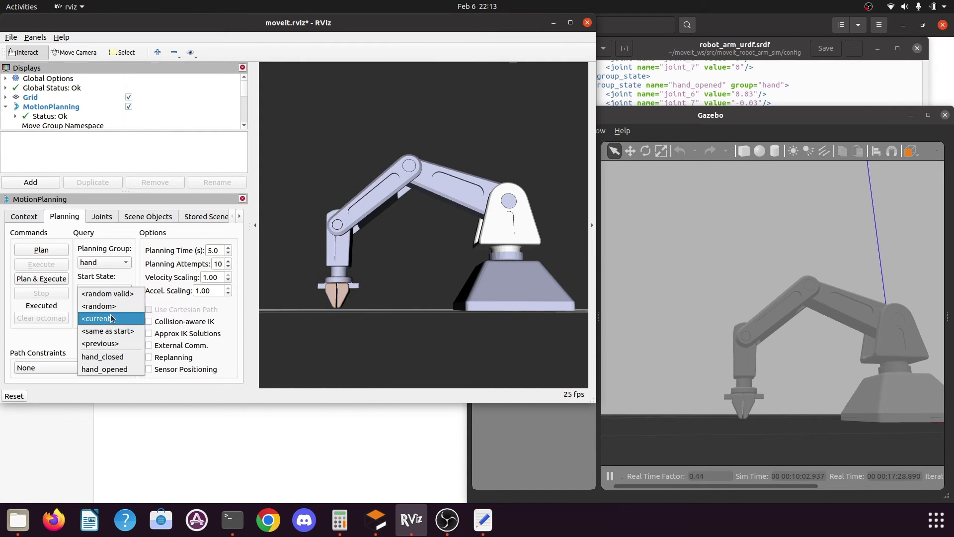
left_click(114, 356)
left_click(42, 279)
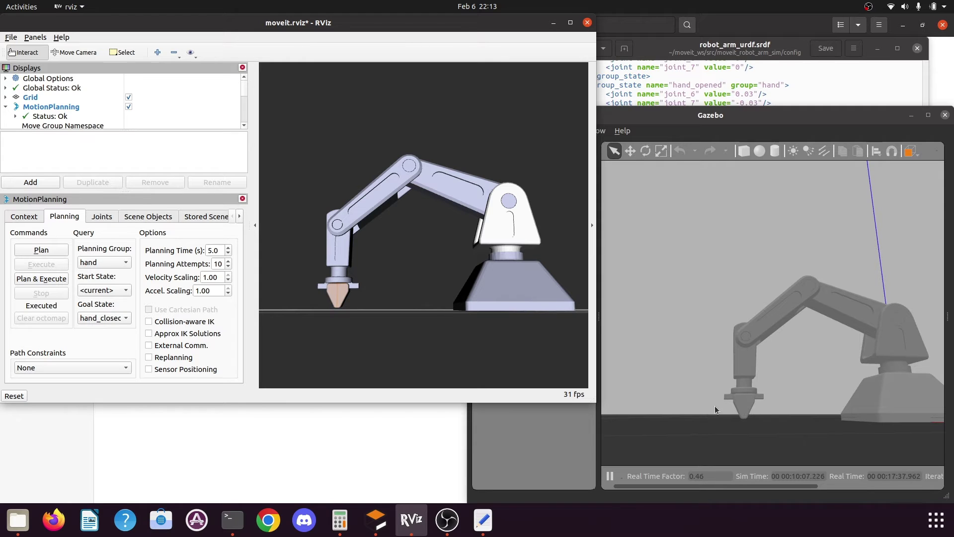
scroll(738, 433, "up", 5)
scroll(735, 412, "down", 6)
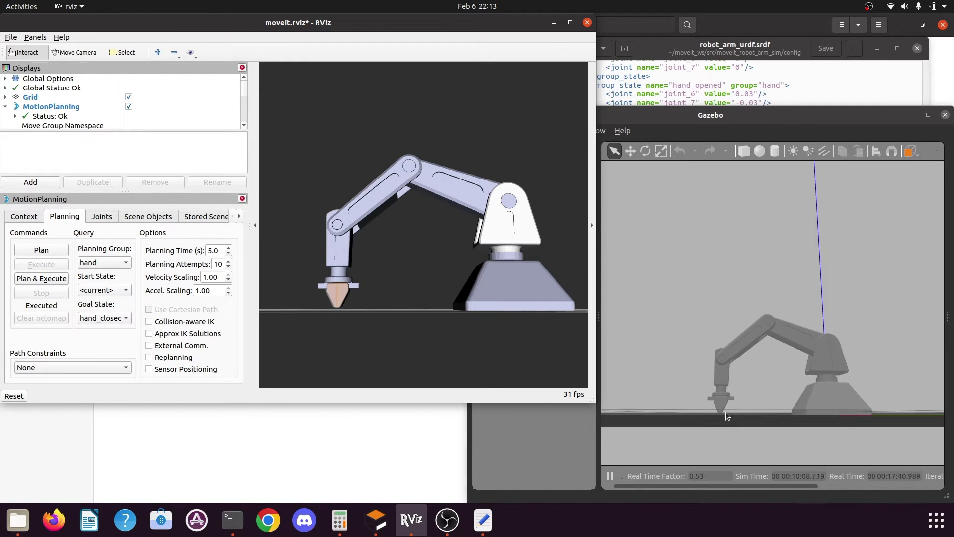
scroll(726, 412, "up", 2)
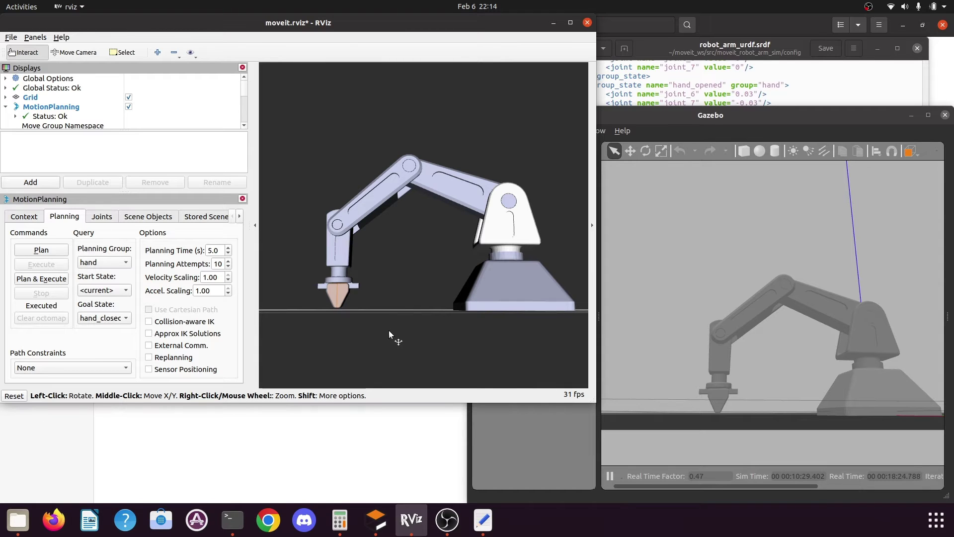
Switch the planning group back to arm_group and show its goal joint values alongside the robot_arm_urdf.srdf file.
left_click(122, 255)
left_click(113, 250)
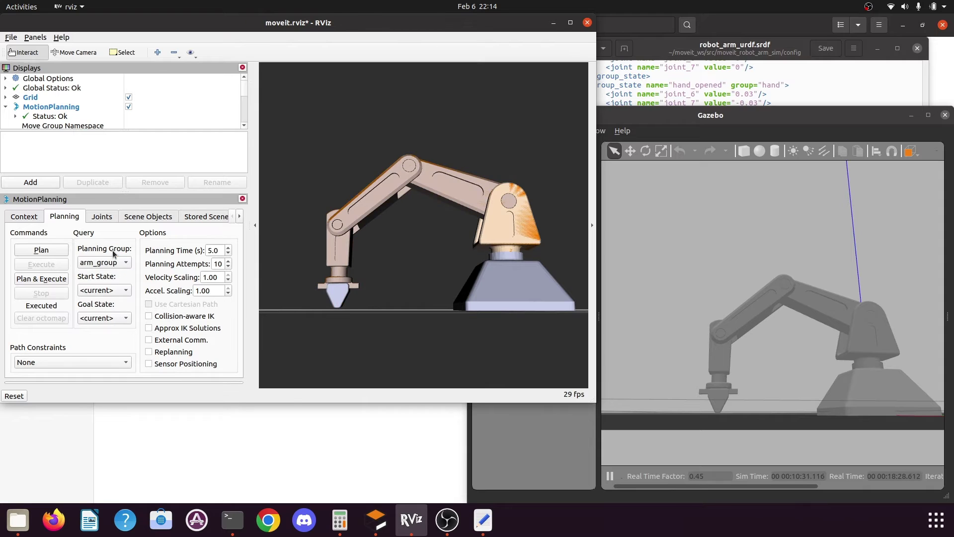
left_click(99, 220)
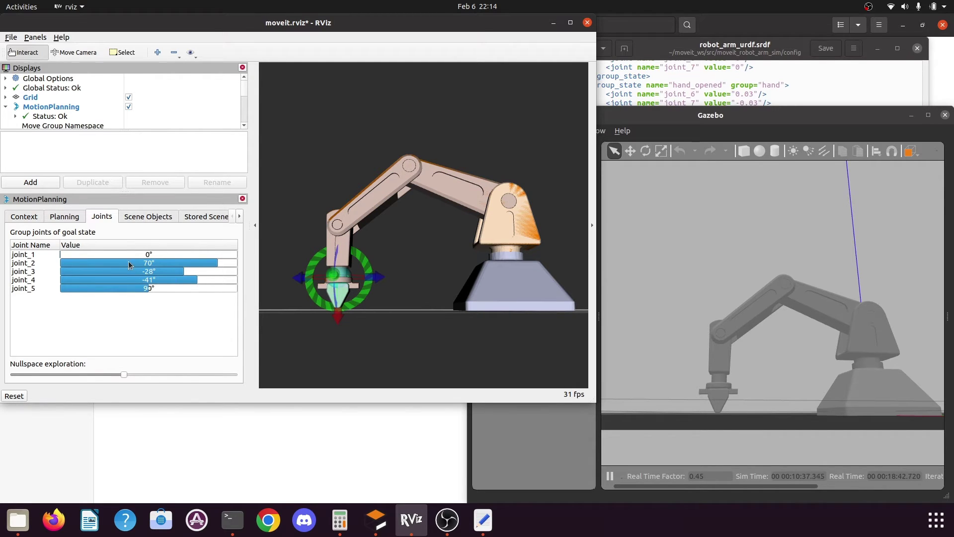
left_click(483, 520)
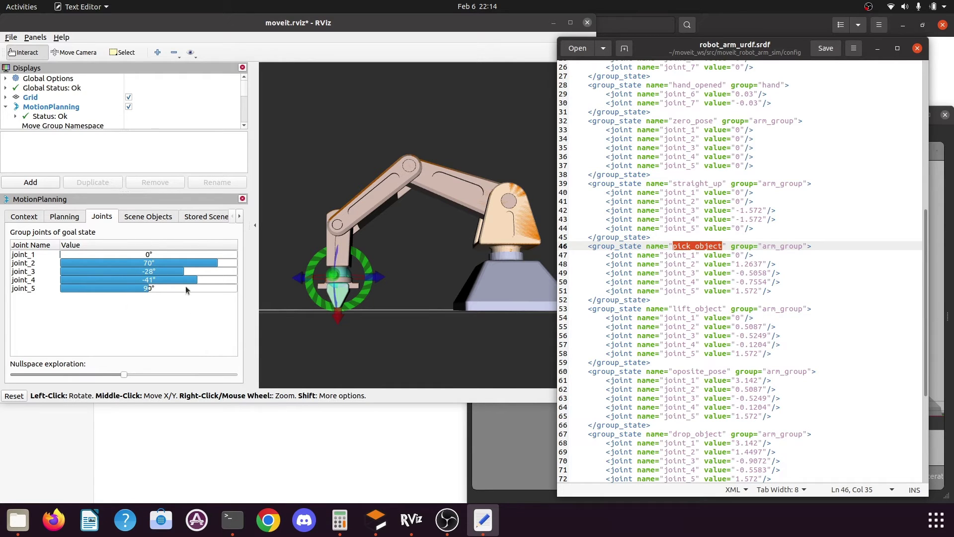
Convert 70 degrees to radians in Calculator as 70×π÷180 and set joint_2 of the pick_object state to 1.221730476.
left_click(340, 520)
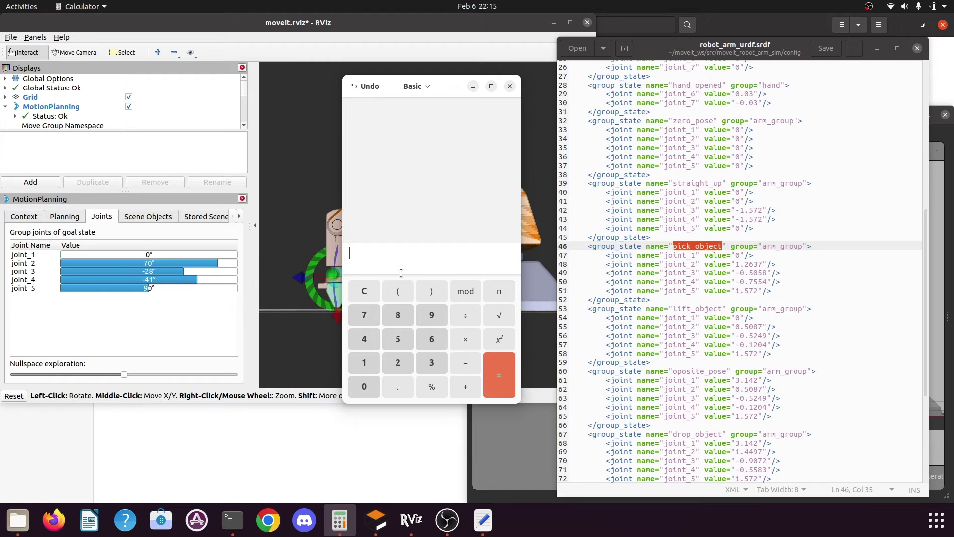
type("70×")
left_click(502, 291)
left_click(502, 377)
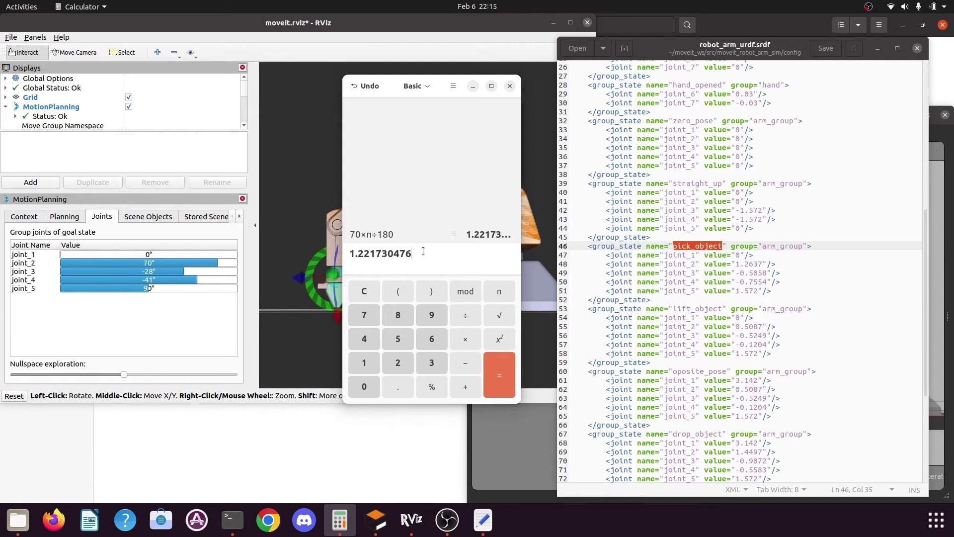
left_click_drag(431, 252, 345, 254)
key("ctrl+c")
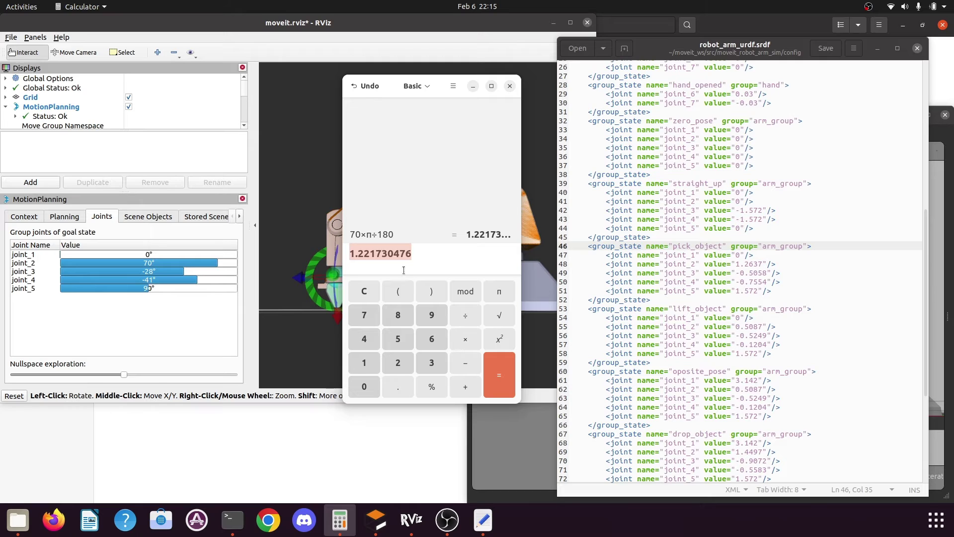
left_click(744, 264)
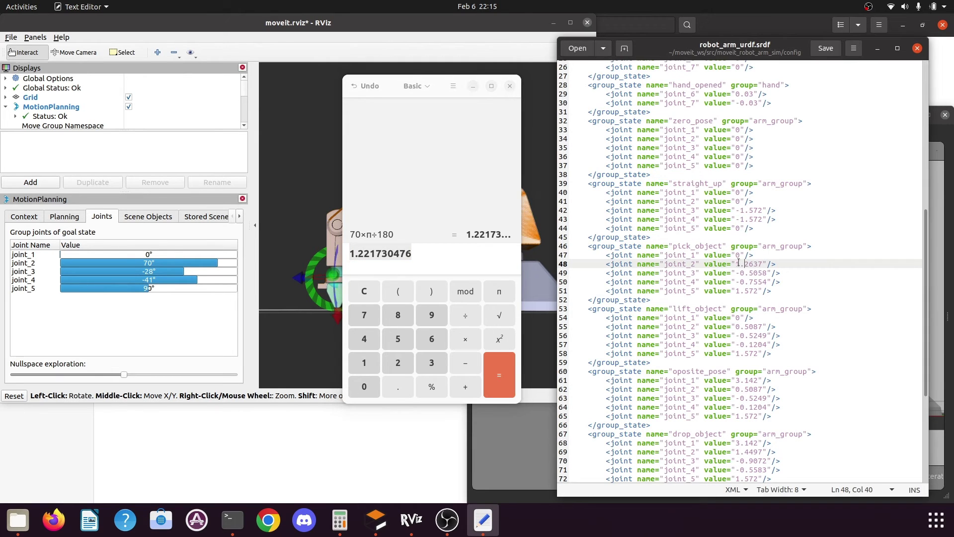
left_click_drag(741, 263, 748, 263)
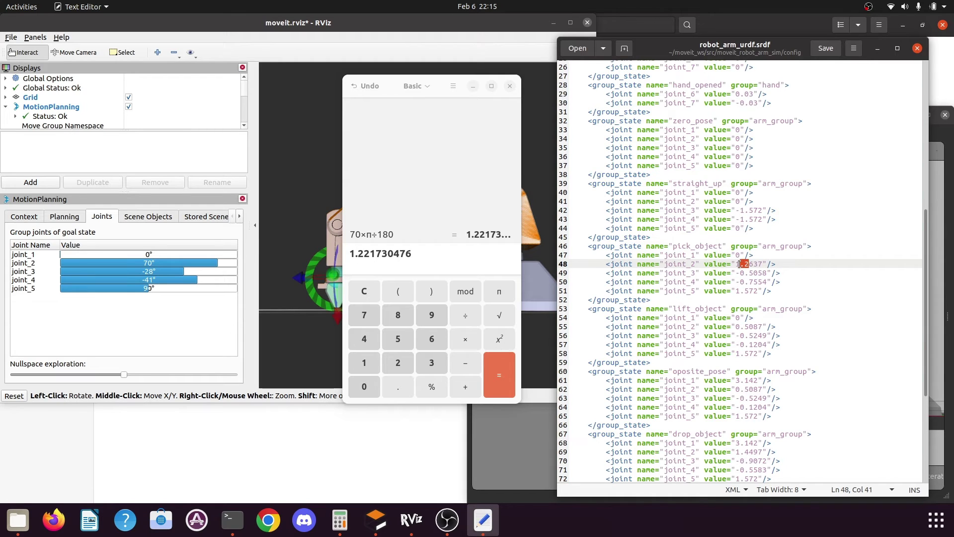
left_click_drag(736, 264, 763, 260)
key("ctrl+v")
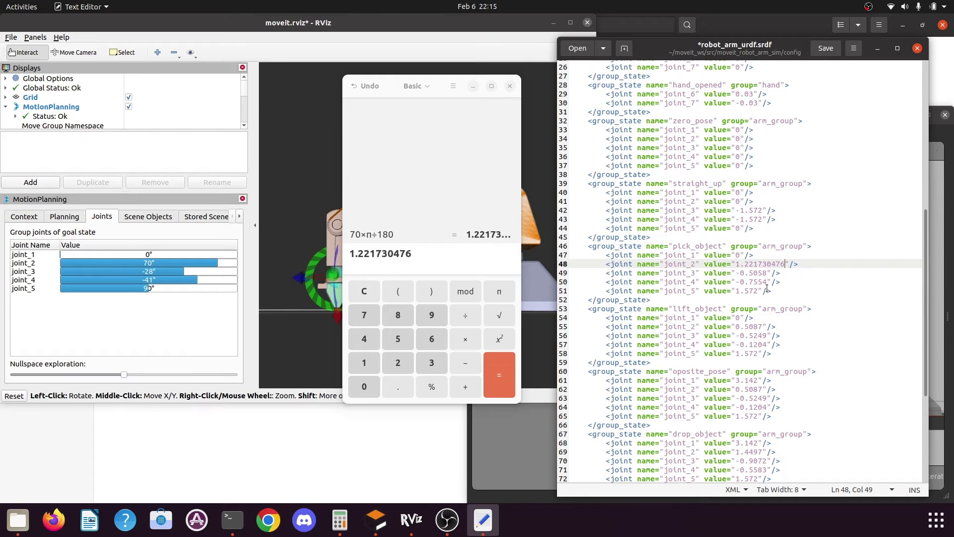
Calculate 28×π÷180 and replace the number in pick_object's joint_3 value with the result, keeping the minus sign: -0.488692191.
left_click(421, 252)
left_click_drag(421, 252, 346, 247)
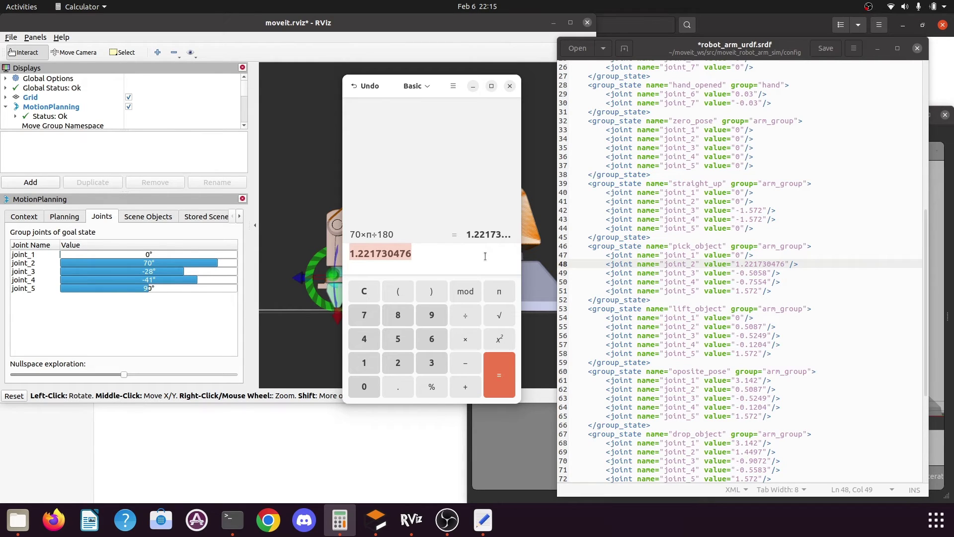
type("28×π")
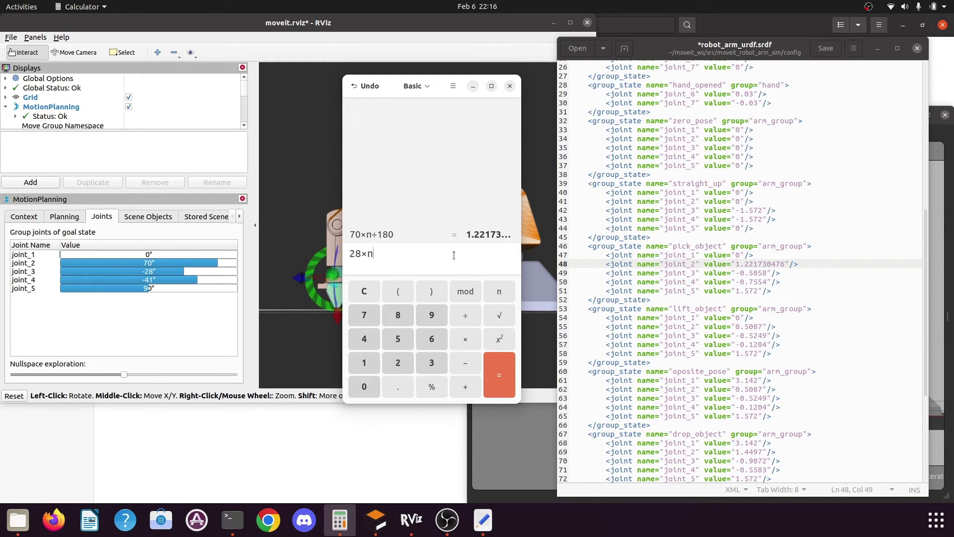
type("/180")
key("Return")
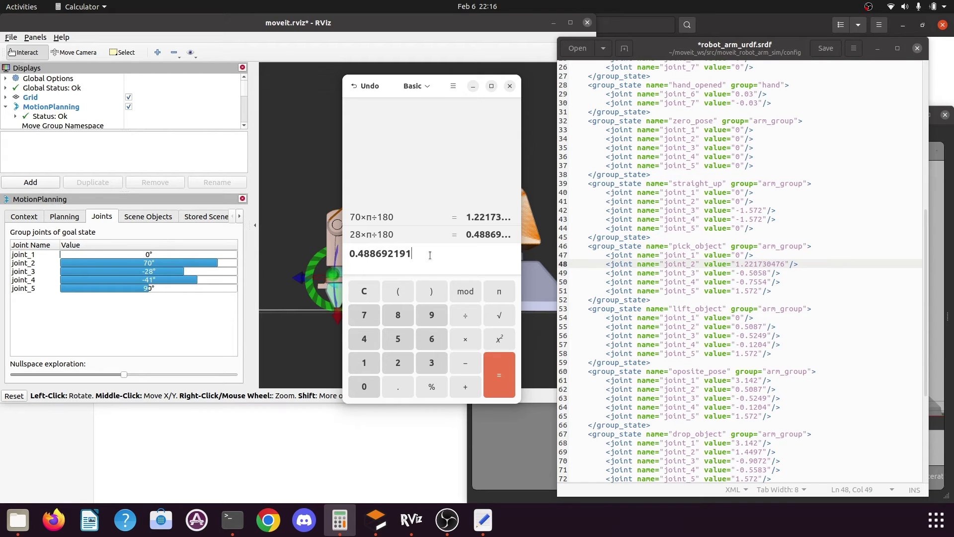
left_click_drag(430, 255, 350, 255)
key("ctrl+c")
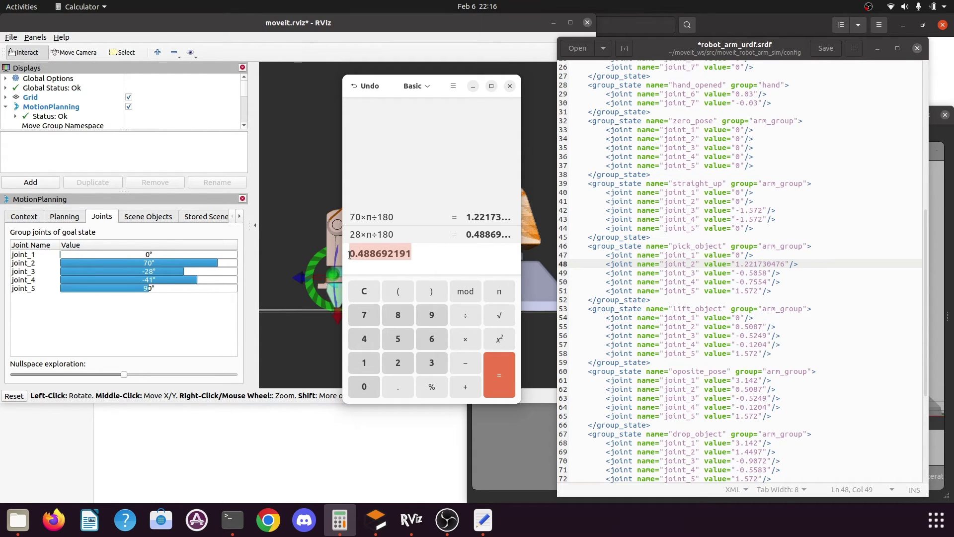
left_click(741, 272)
left_click_drag(741, 273, 765, 270)
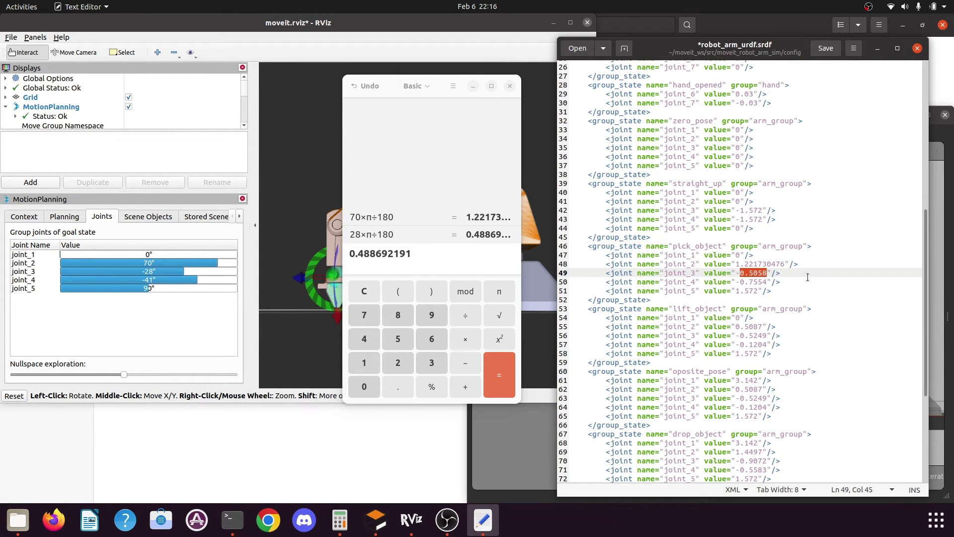
key("ctrl+v")
left_click(429, 255)
type("41*")
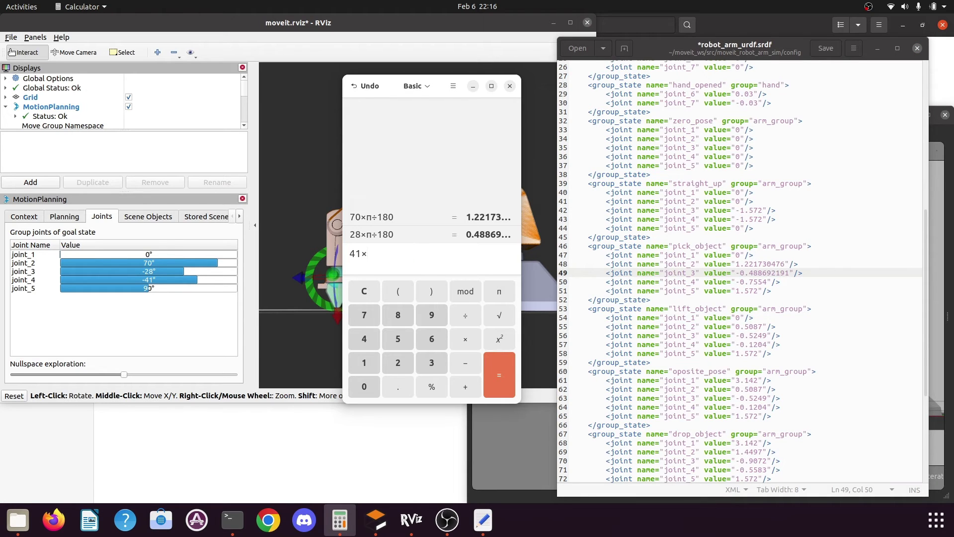
left_click(495, 293)
type("*180")
left_click(502, 384)
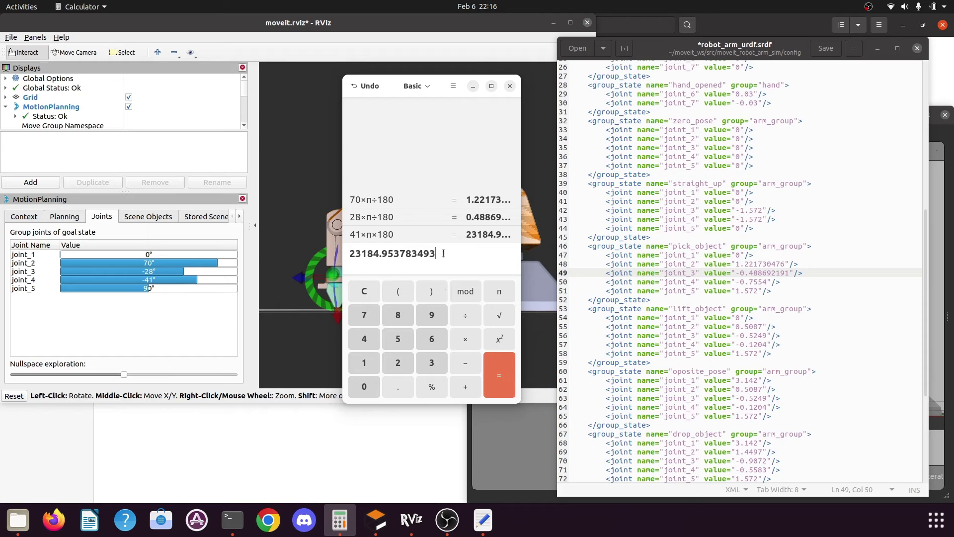
Calculate 41×π÷180 and replace the number in pick_object's joint_4 value with the result, keeping the minus sign: -0.715584993.
left_click_drag(443, 253, 343, 251)
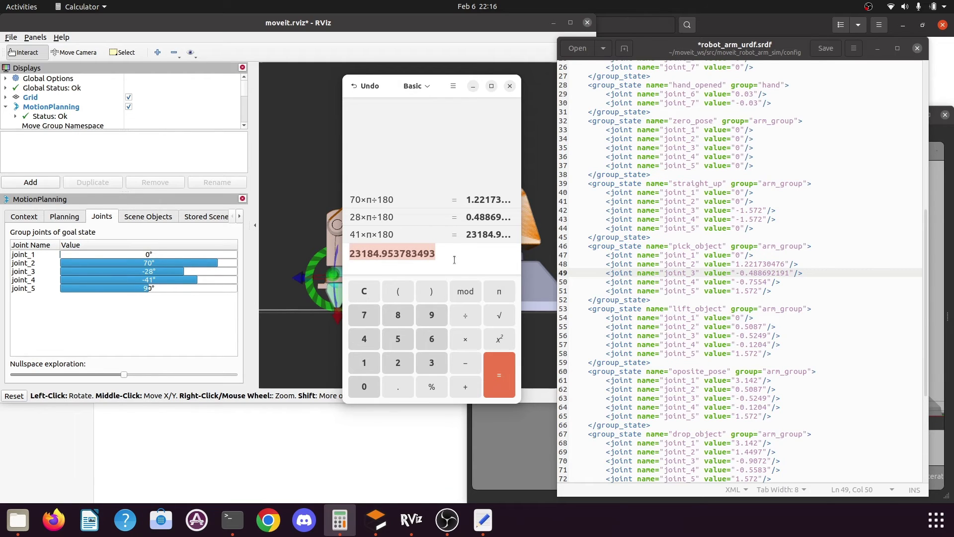
type("41×")
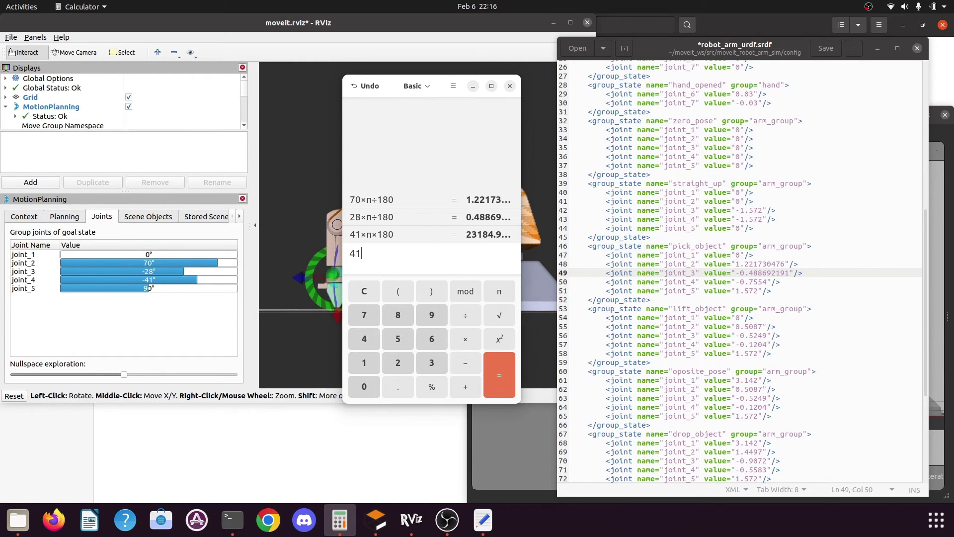
left_click(500, 292)
type("/180")
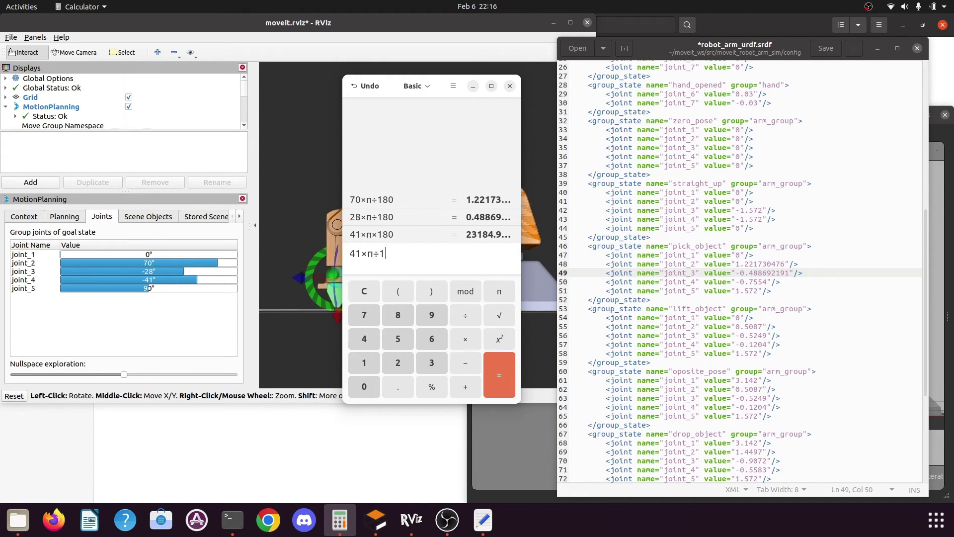
left_click(500, 373)
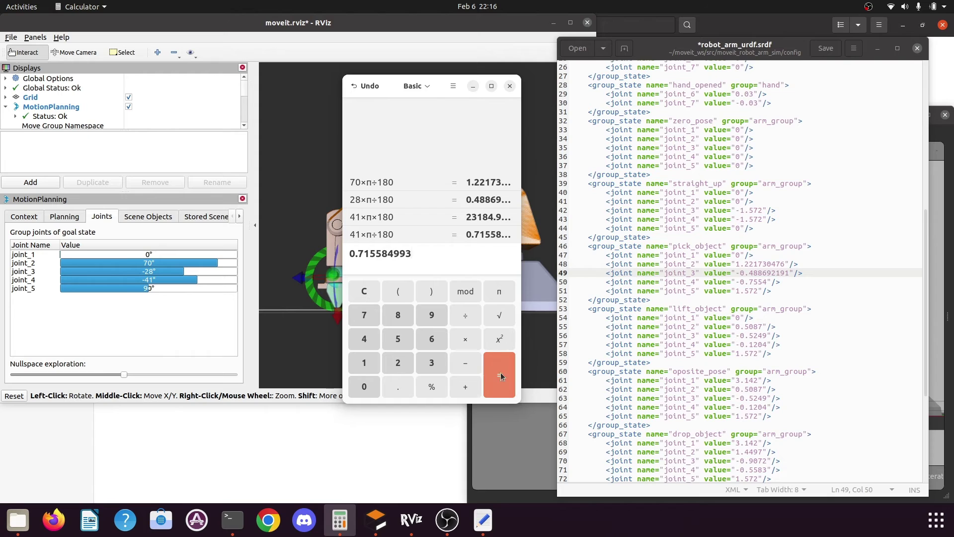
left_click_drag(412, 253, 332, 253)
key("ctrl+c")
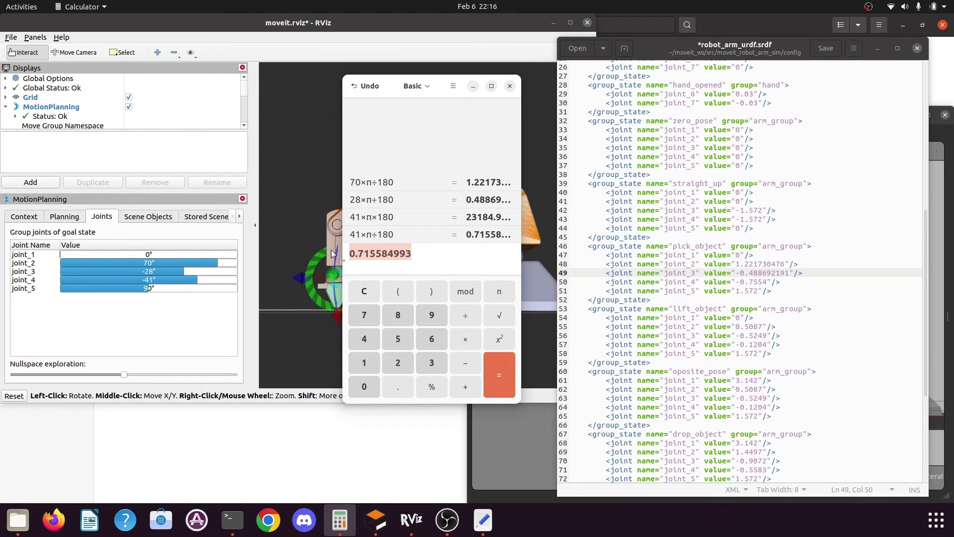
left_click_drag(743, 282, 769, 282)
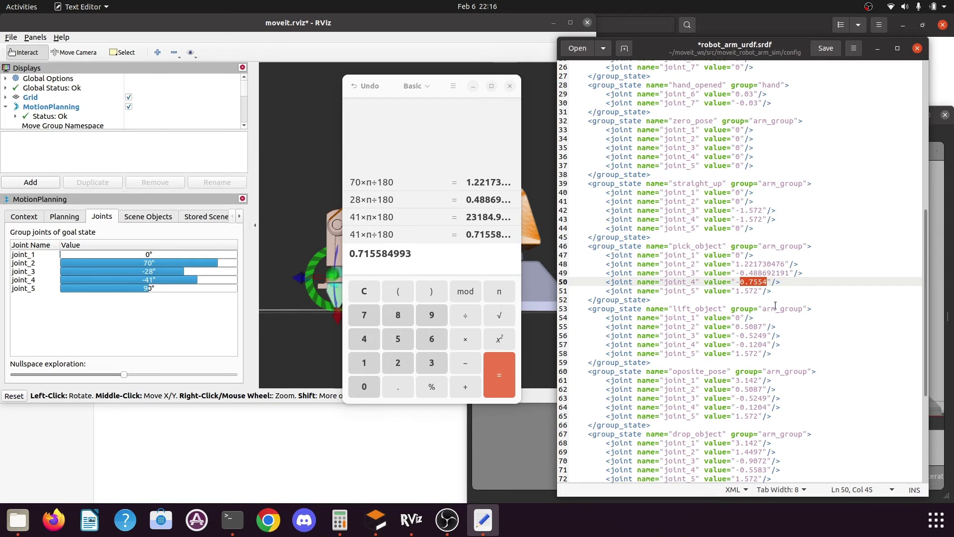
key("ctrl+v")
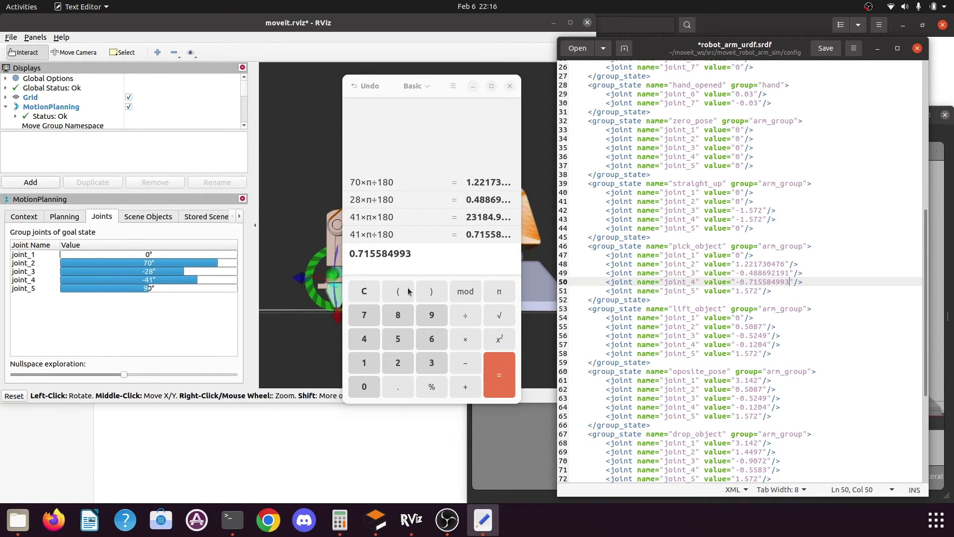
Calculate 90×π÷180 and set joint_5 of the pick_object state to 1.570796327.
left_click_drag(427, 253, 346, 246)
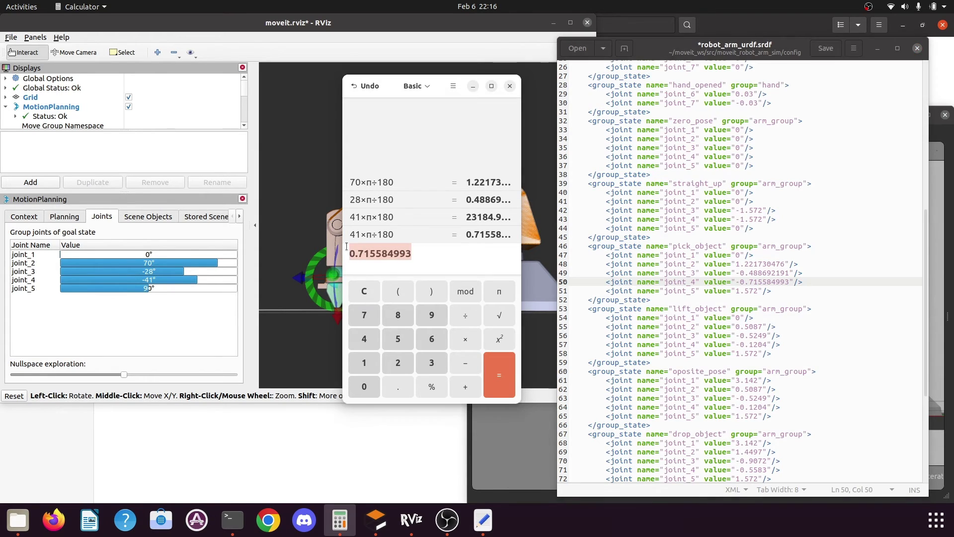
type("90×")
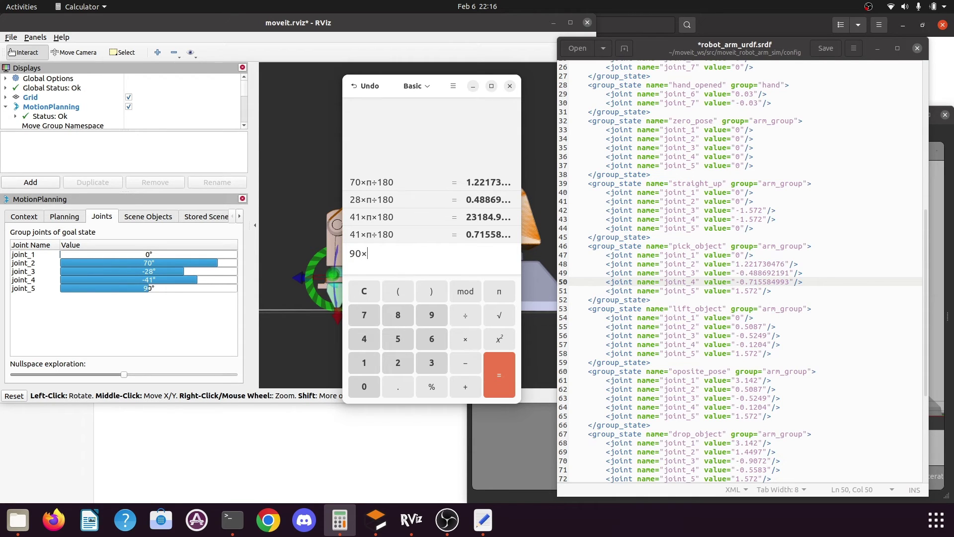
left_click(498, 293)
type("*")
type("180")
key("Return")
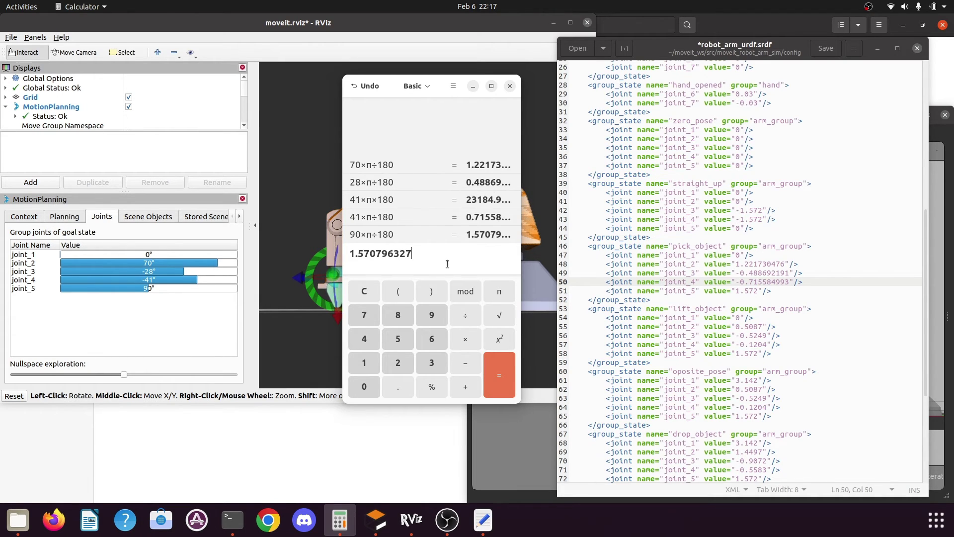
left_click_drag(438, 252, 341, 252)
key("ctrl+c")
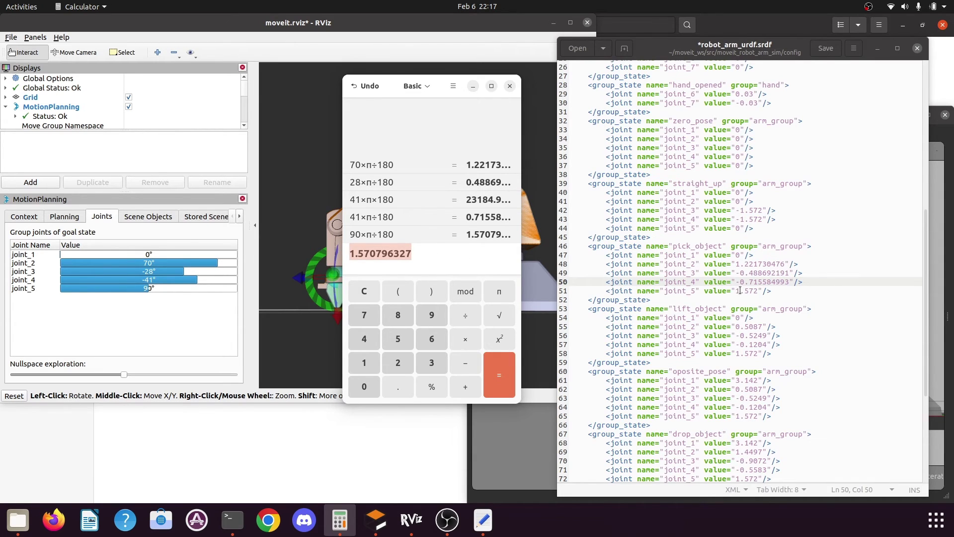
left_click_drag(736, 290, 759, 290)
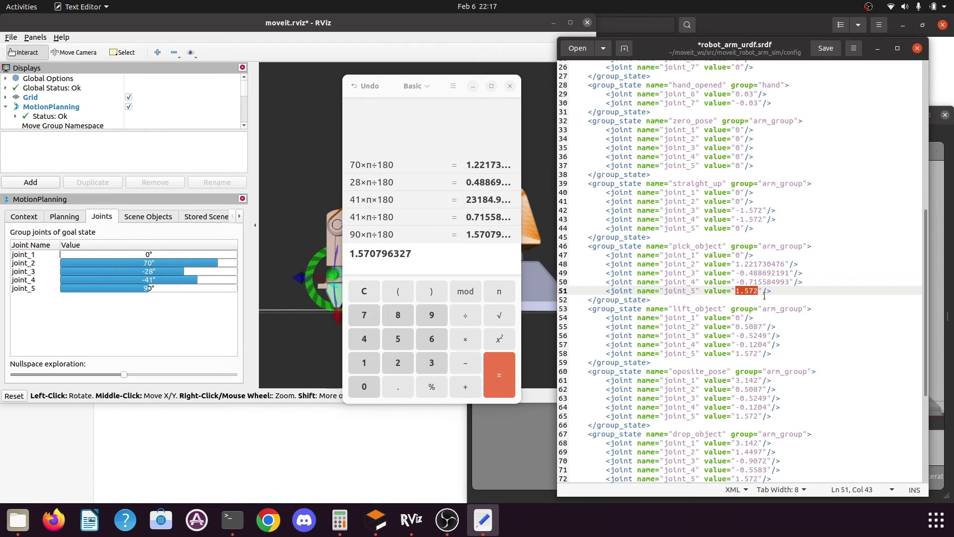
key("ctrl+v")
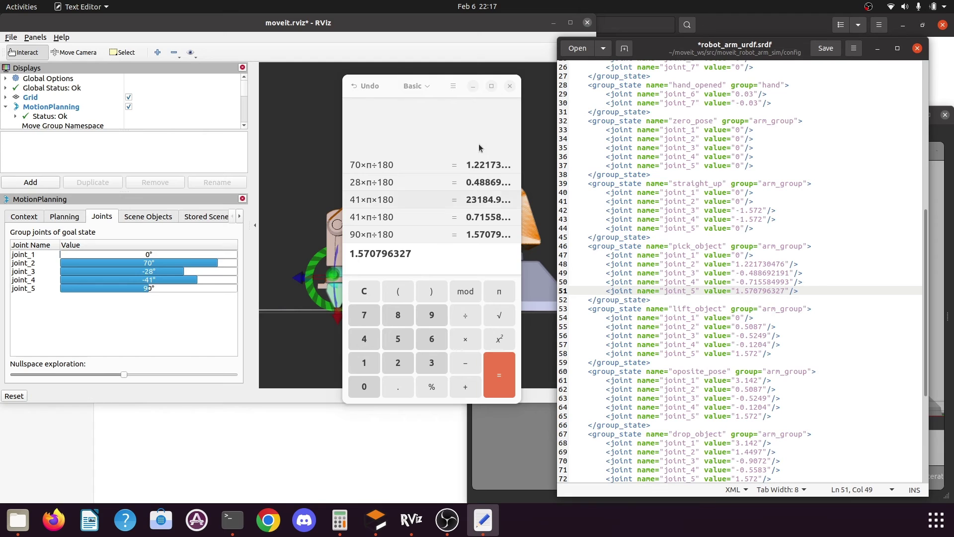
Close Calculator, then save and close robot_arm_urdf.srdf.
left_click(509, 88)
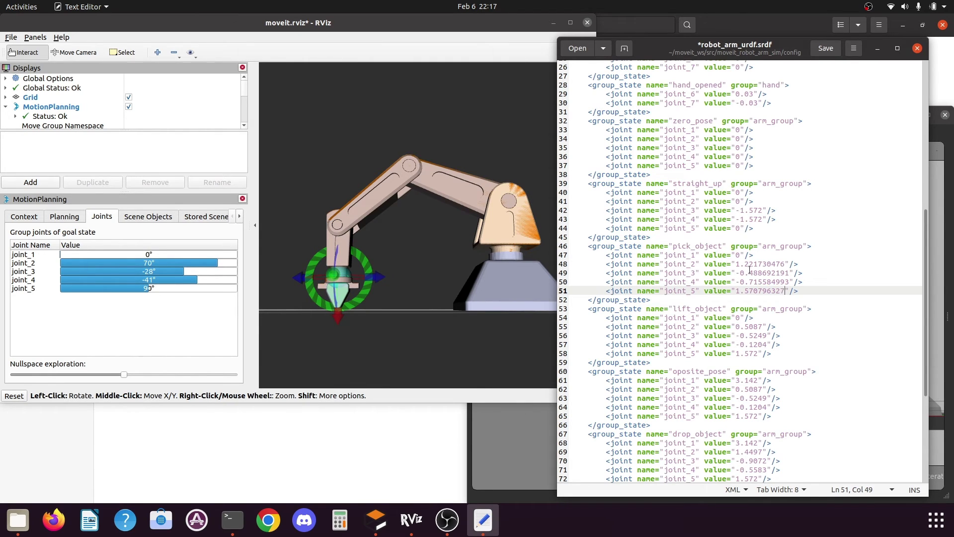
left_click(830, 49)
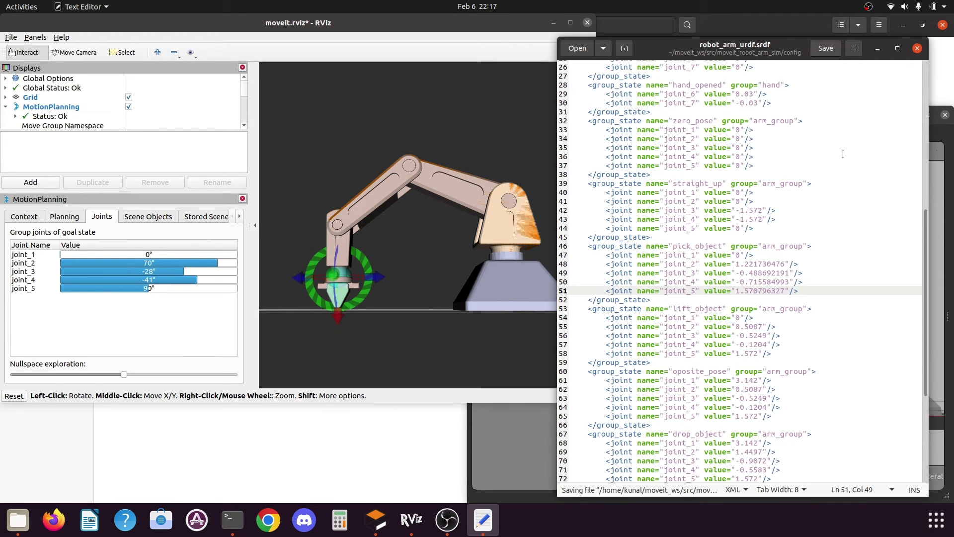
left_click(917, 49)
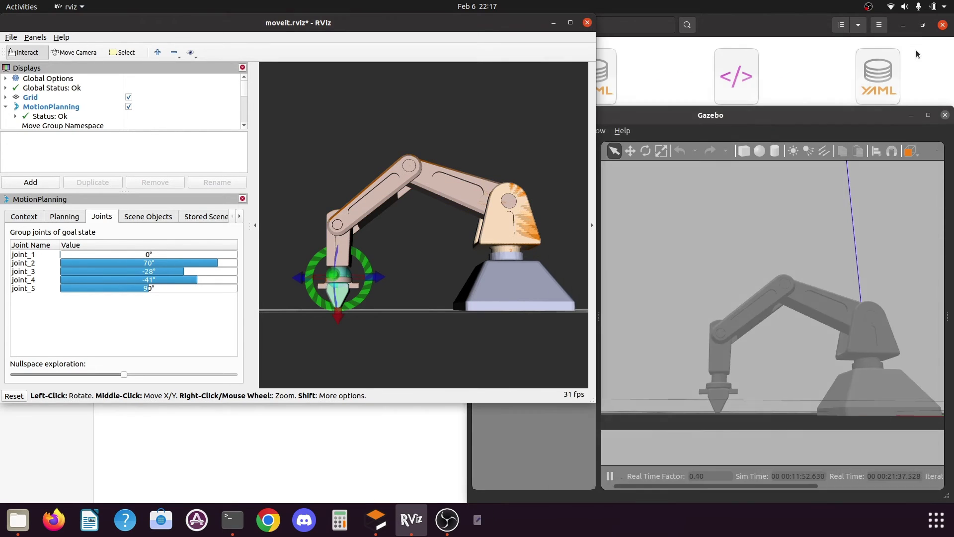
Stop the running simulation in Terminal and relaunch it with roslaunch moveit_robot_arm_sim full_robot_arm_sim.launch.
left_click(243, 525)
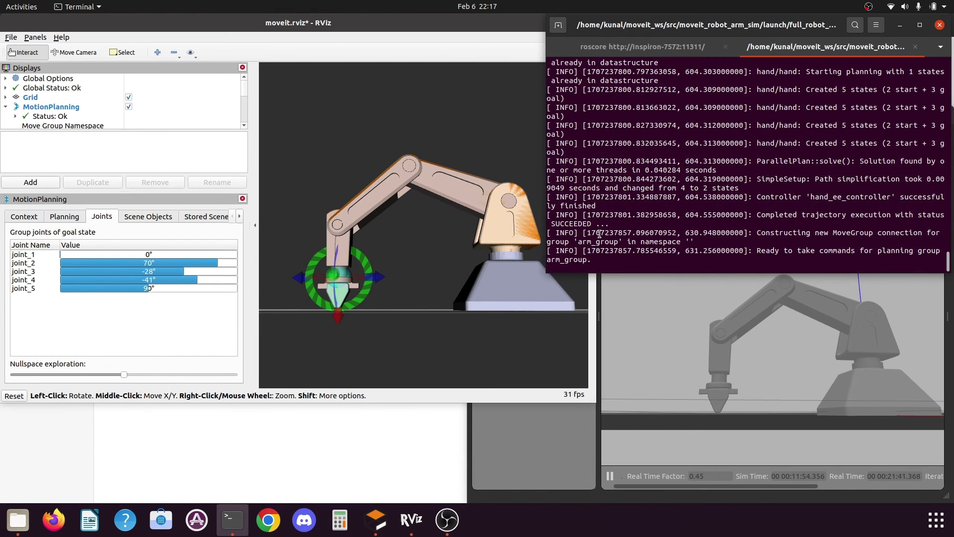
key("ctrl+c")
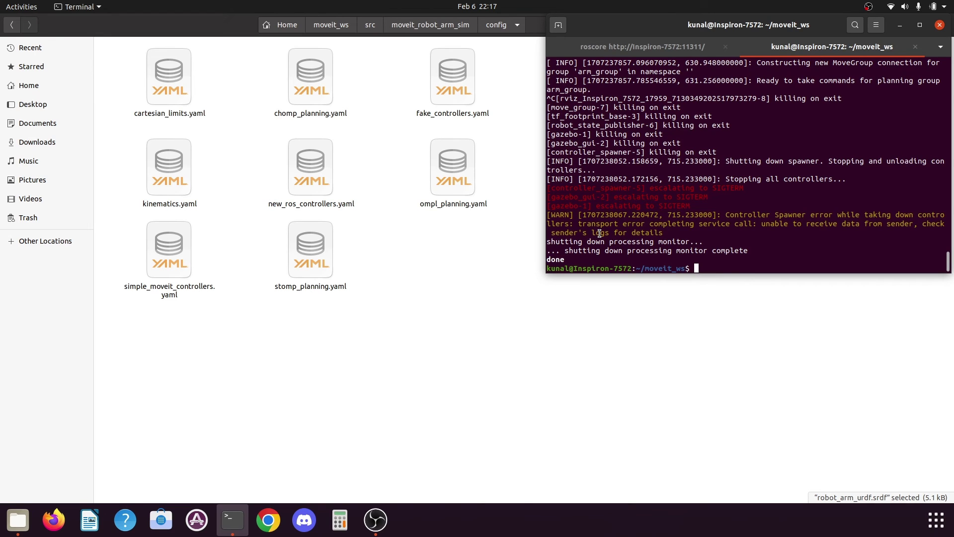
key("Up")
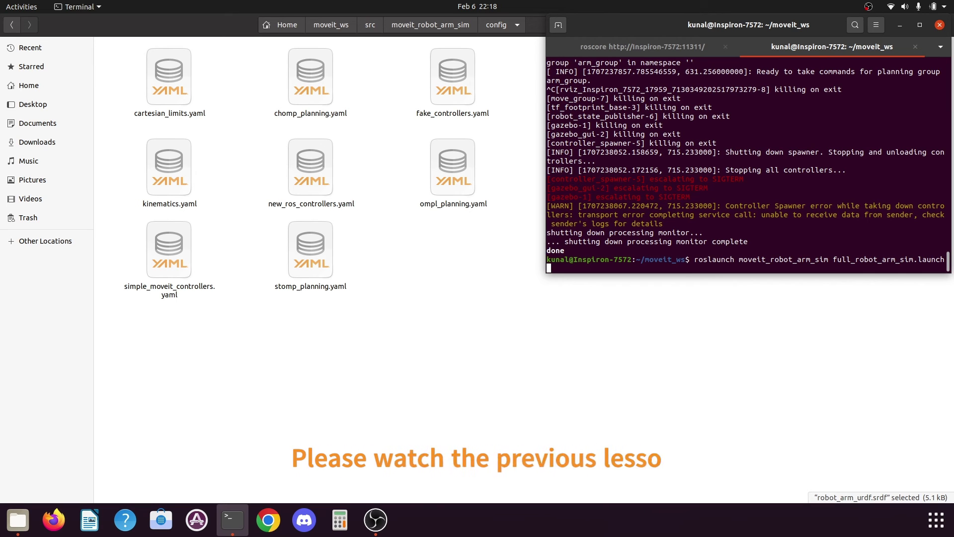
key("Return")
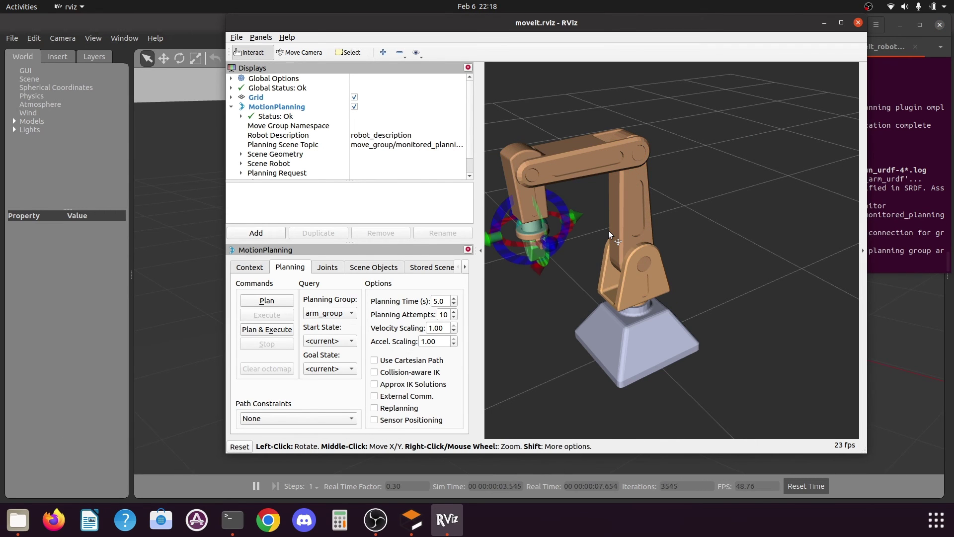
Arrange the RViz and Gazebo windows side by side, with the whole robot arm framed in both views.
left_click_drag(436, 22, 215, 22)
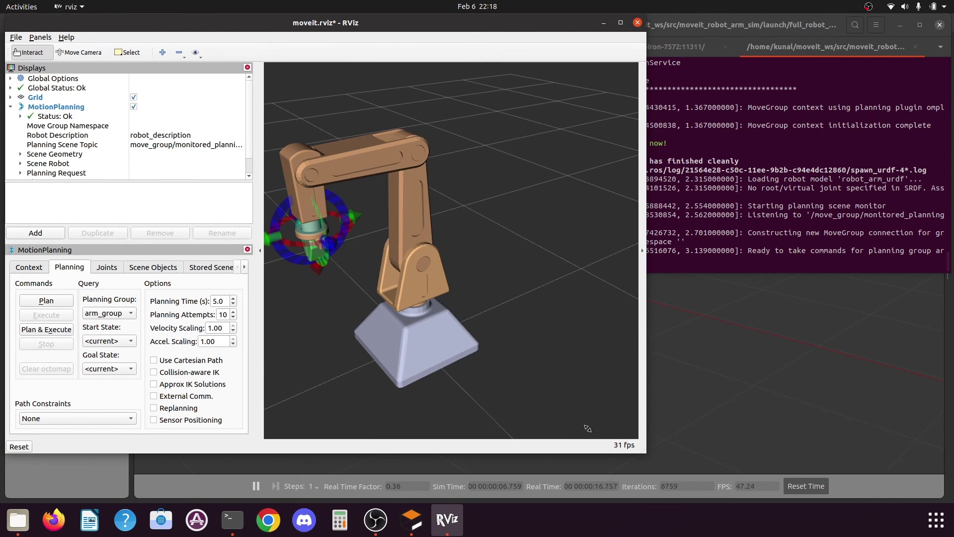
left_click(546, 260)
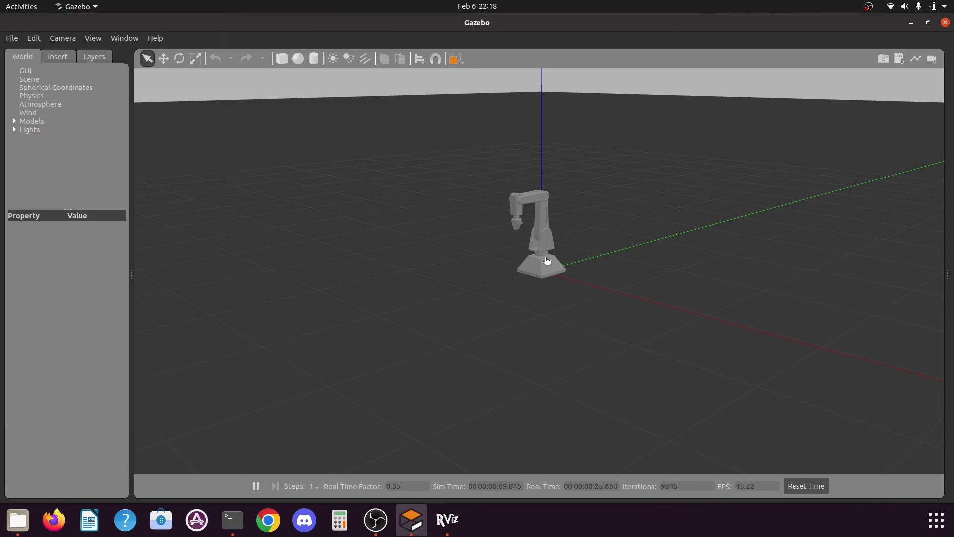
left_click(928, 22)
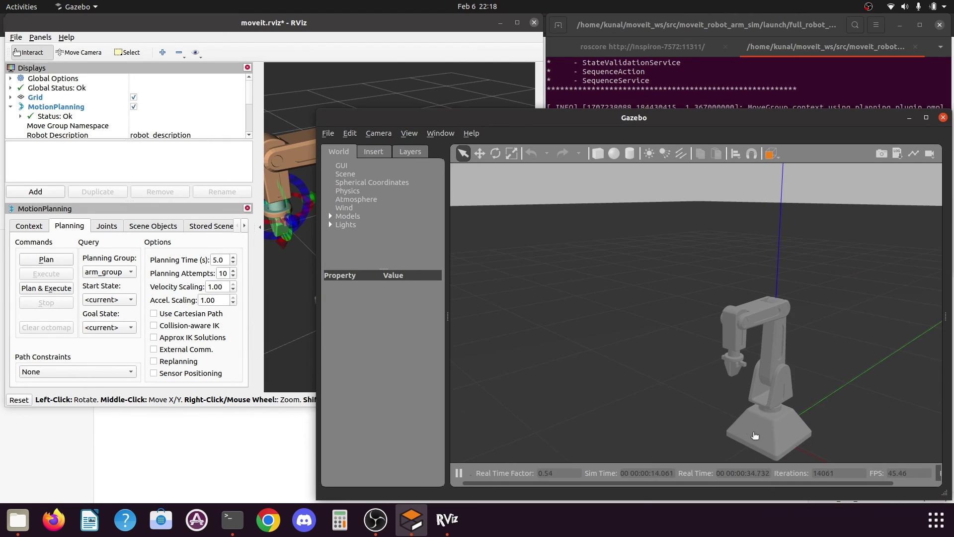
middle_click_drag(755, 436, 727, 454)
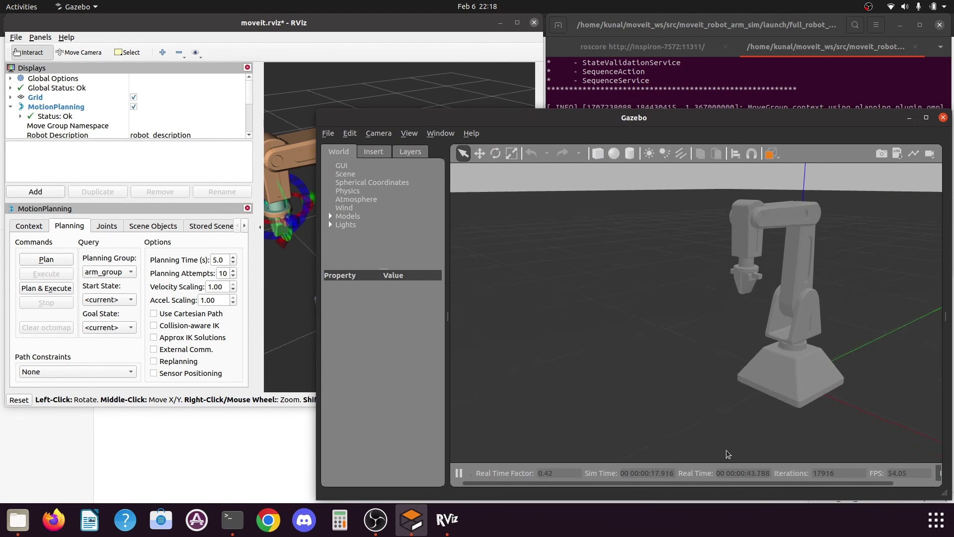
left_click(454, 92)
left_click_drag(454, 92, 431, 298)
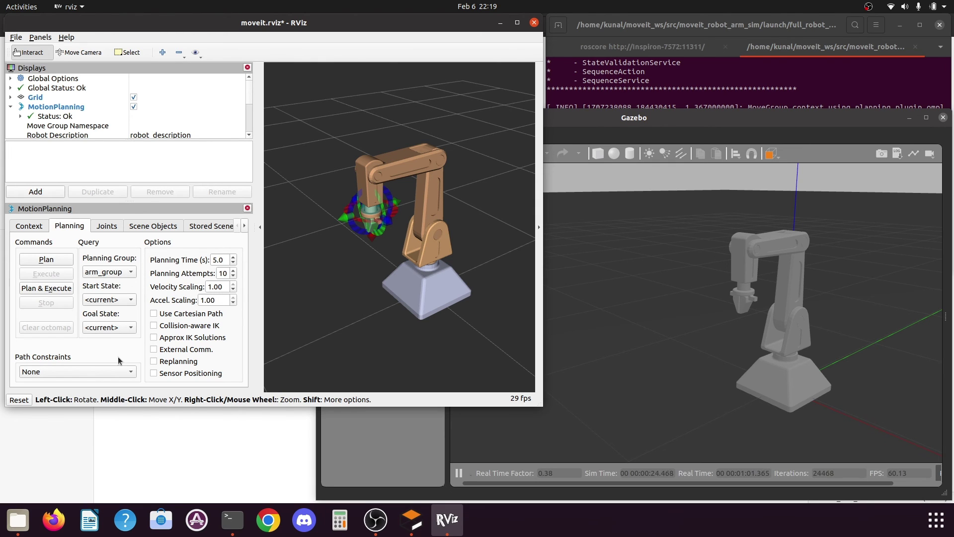
Plan and execute a motion of arm_group from its current state to the pick_object goal state in RViz.
left_click(120, 328)
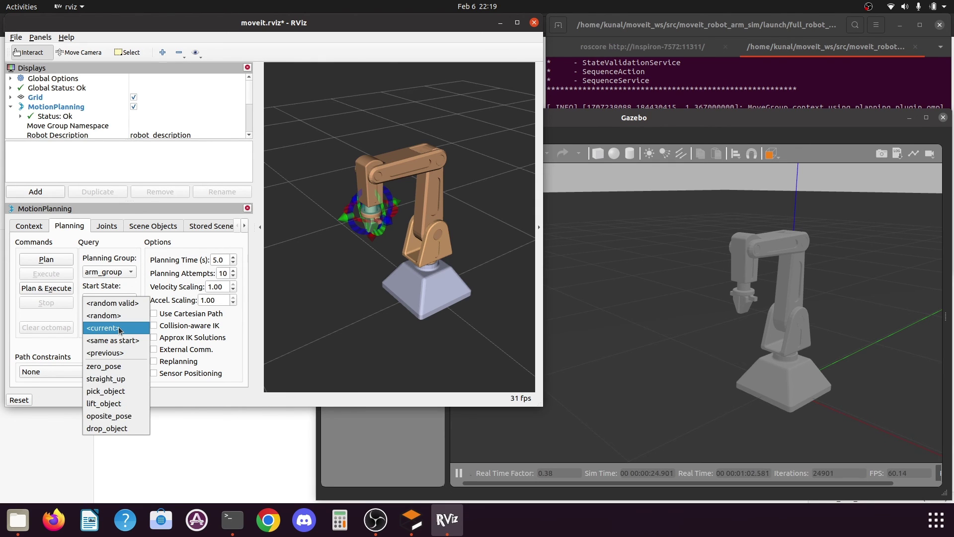
left_click(123, 391)
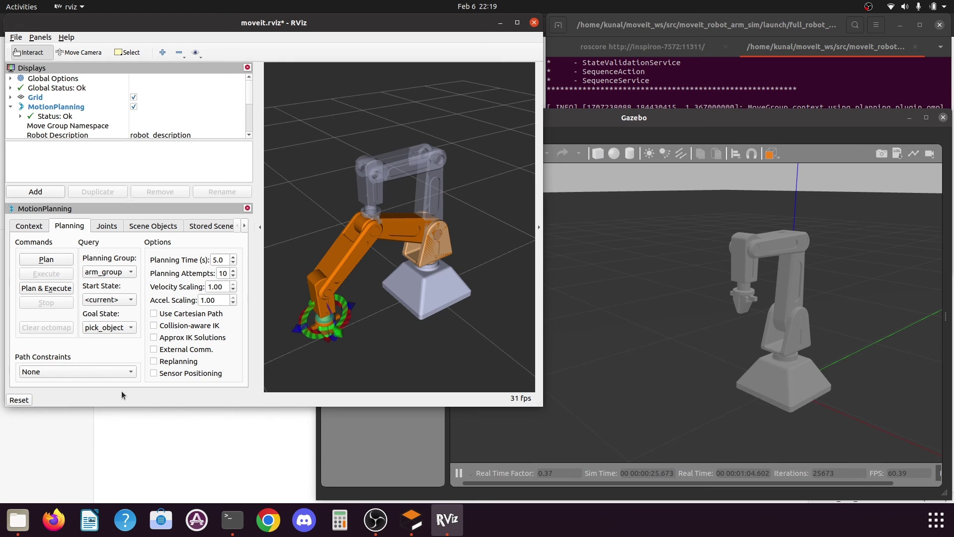
left_click(58, 289)
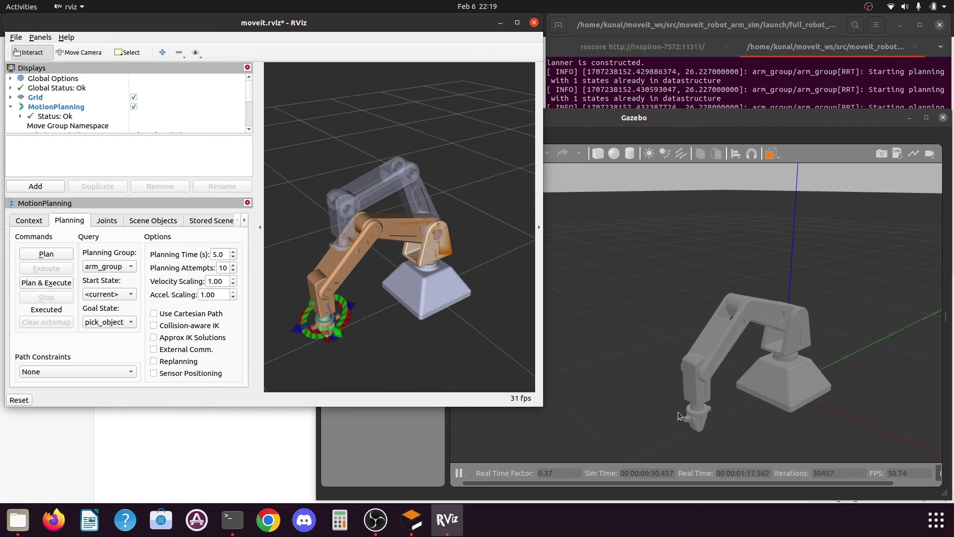
Switch the planning group to hand, then plan and execute the hand_closed goal state.
left_click(111, 270)
left_click(110, 280)
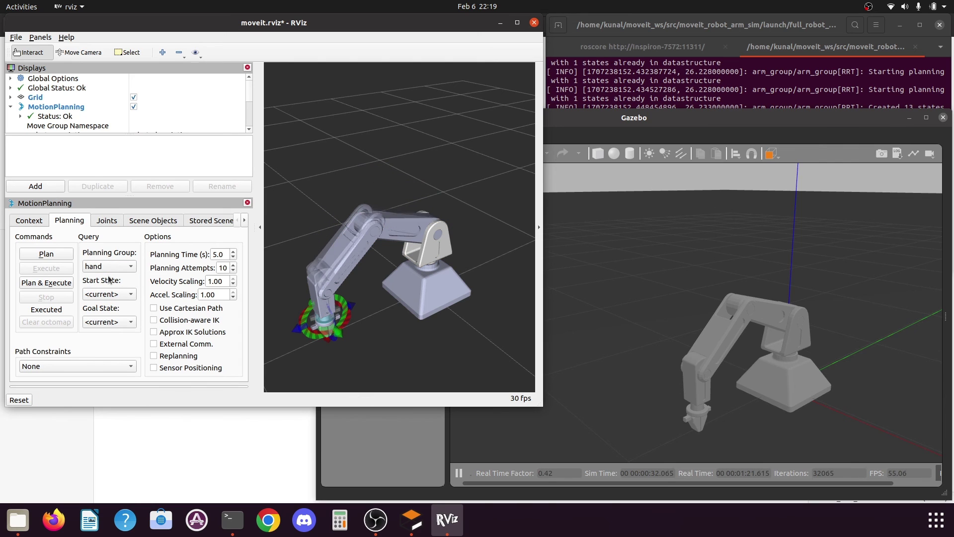
left_click(113, 324)
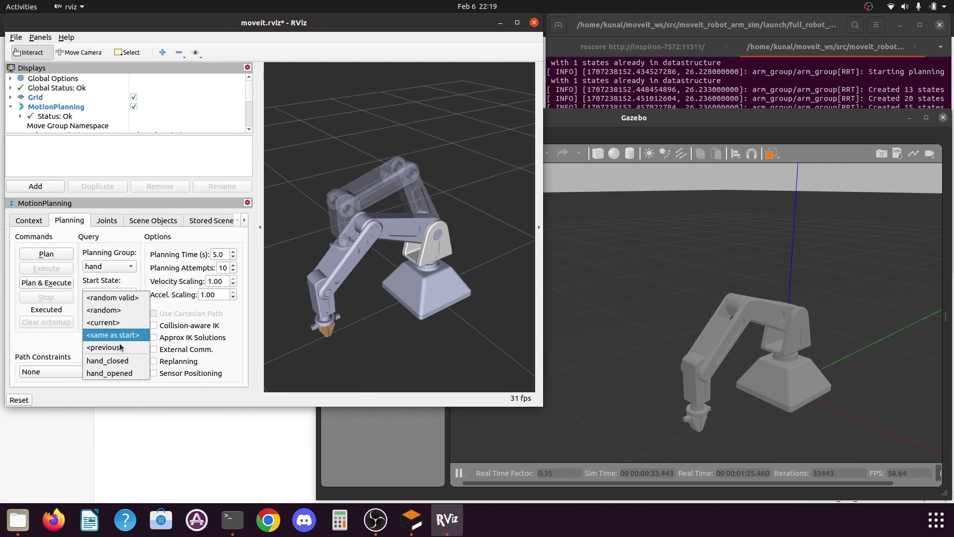
left_click(105, 361)
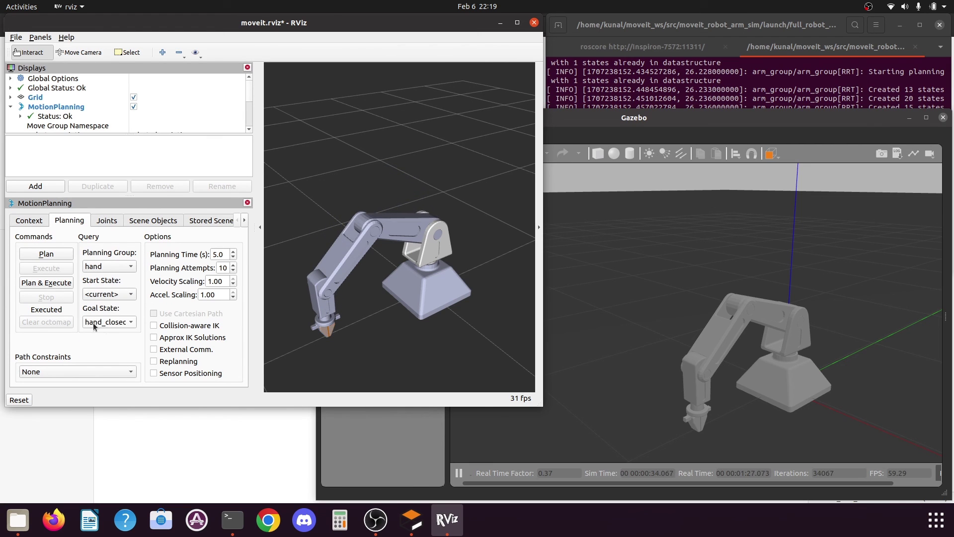
left_click(46, 283)
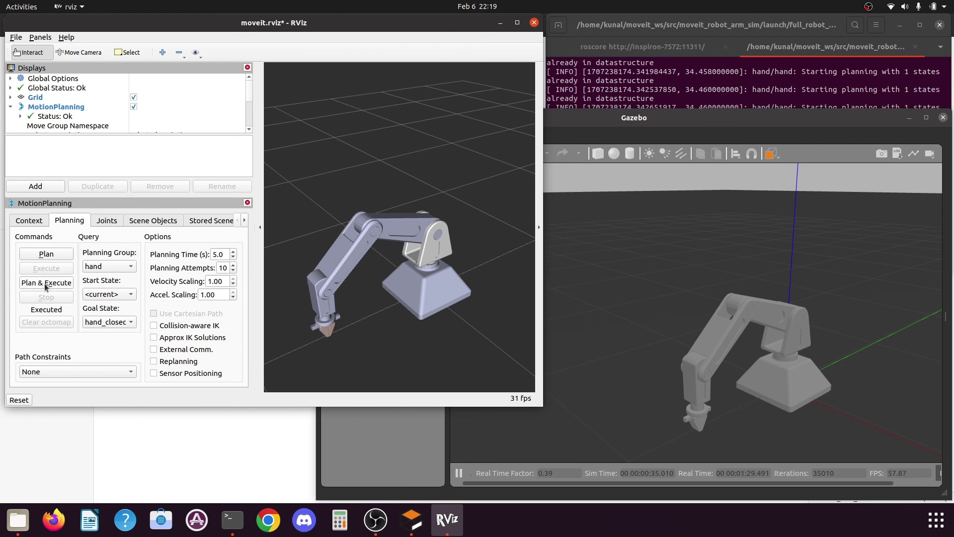
Open the gripper by planning and executing the hand_opened goal state for the hand group.
left_click(116, 323)
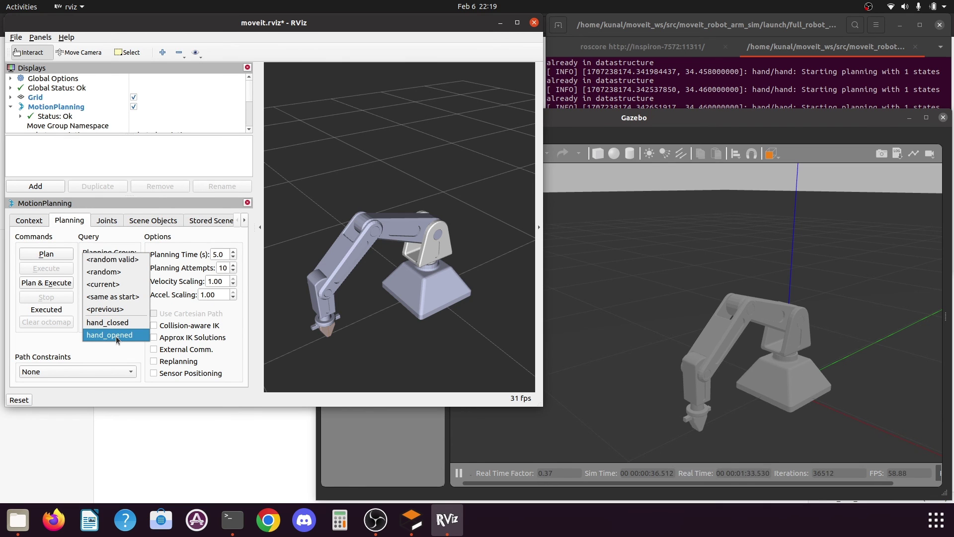
left_click(115, 336)
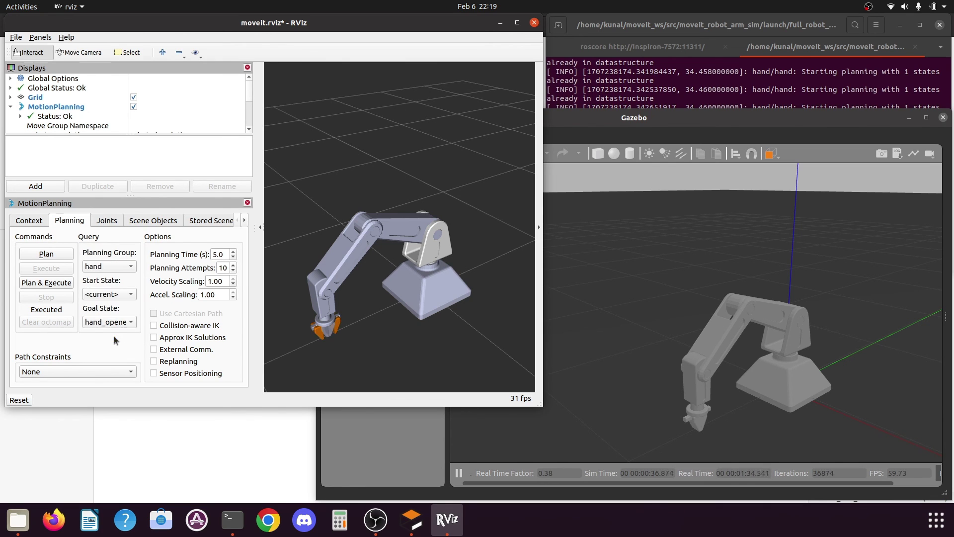
left_click(53, 283)
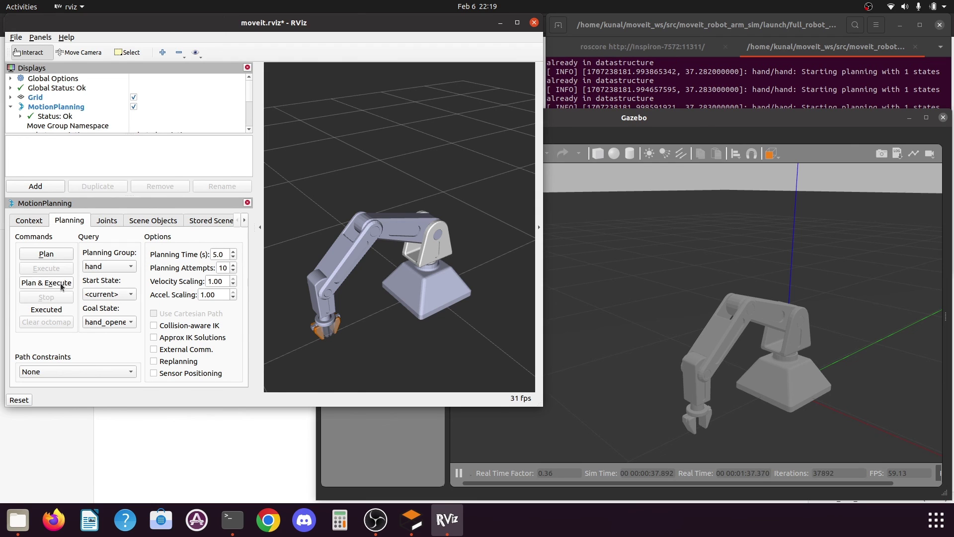